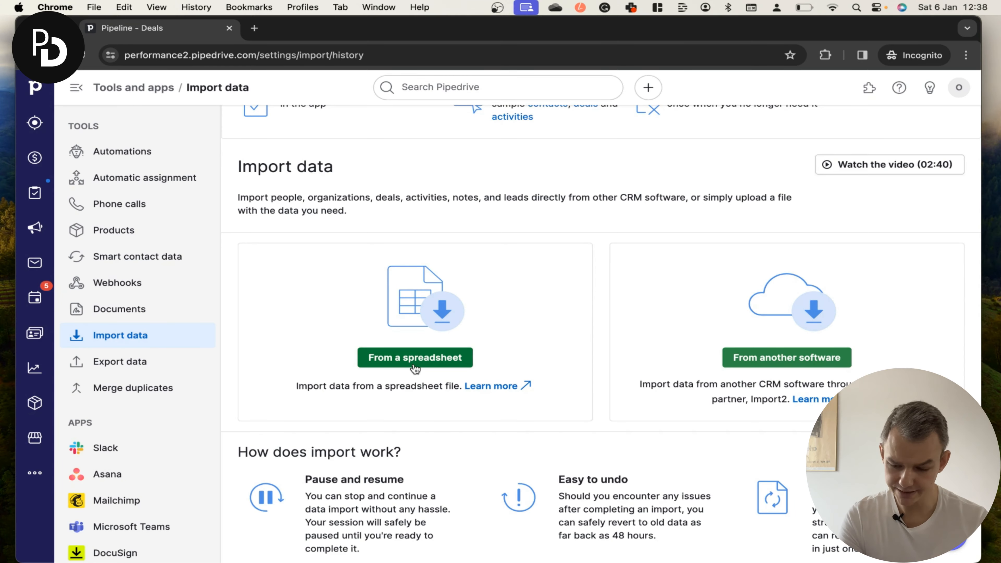
Switch to the Pipedrive import workbook in Excel and review its number, first name and last name columns
key("ctrl+Right")
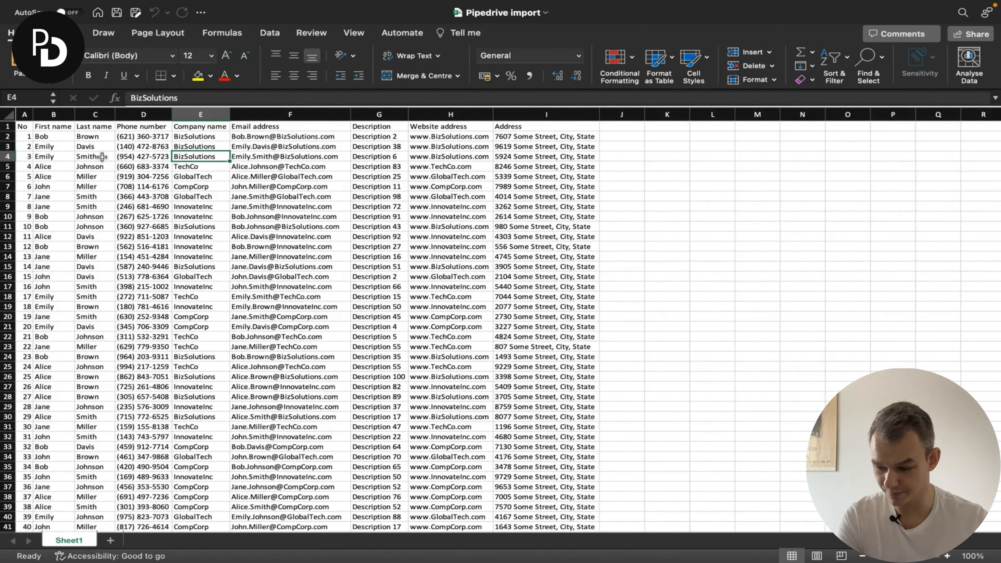
left_click(23, 137)
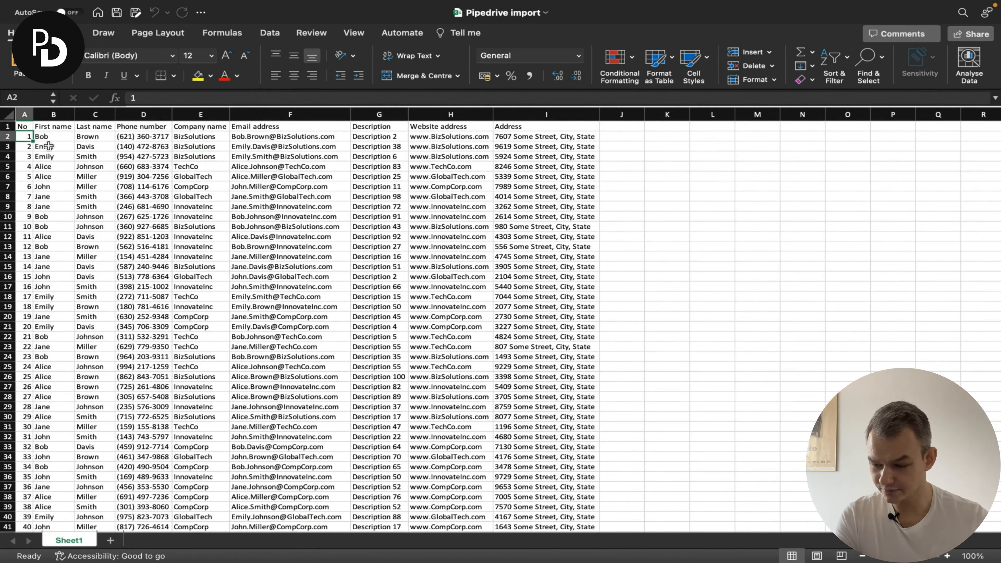
left_click(66, 146)
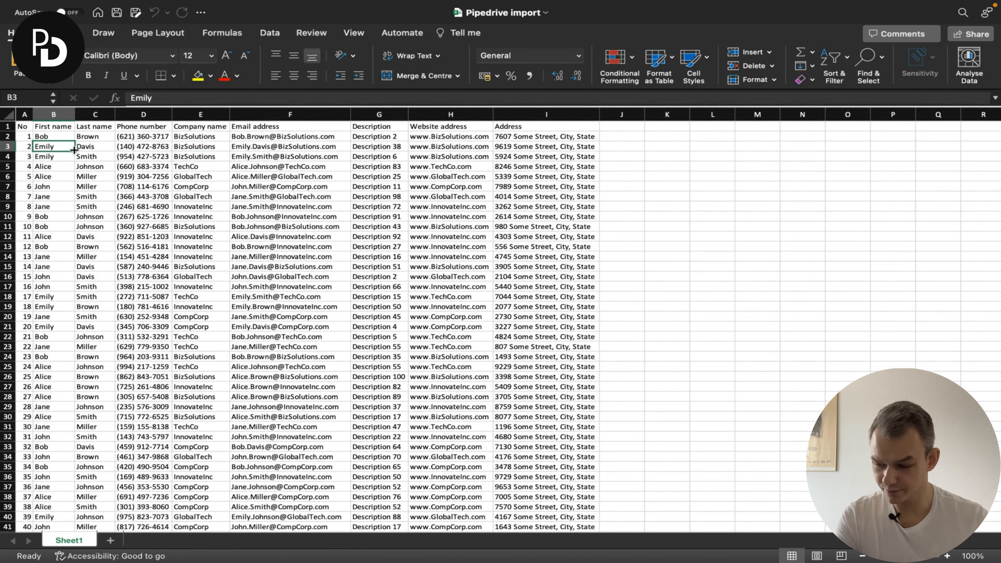
left_click(65, 137)
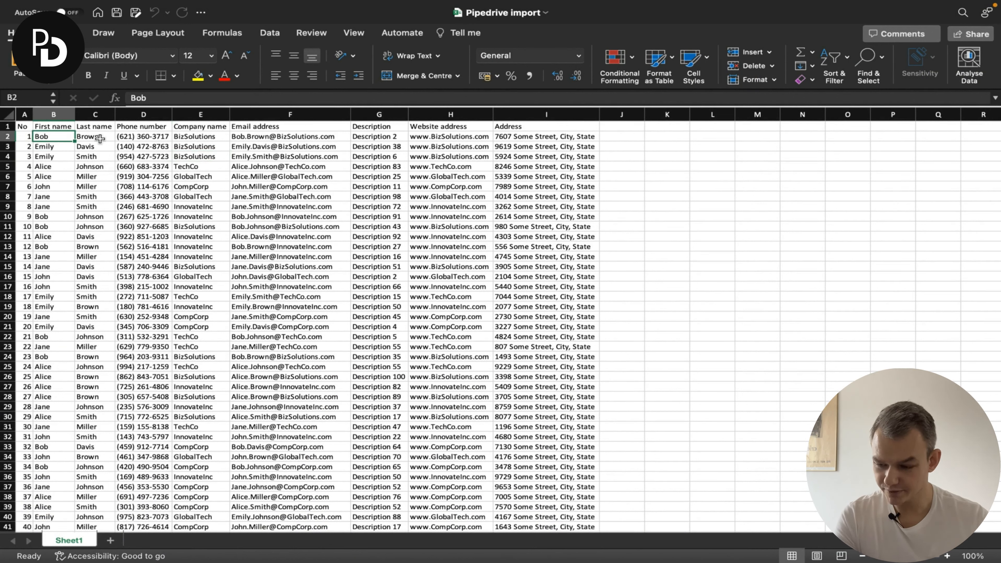
left_click(111, 137)
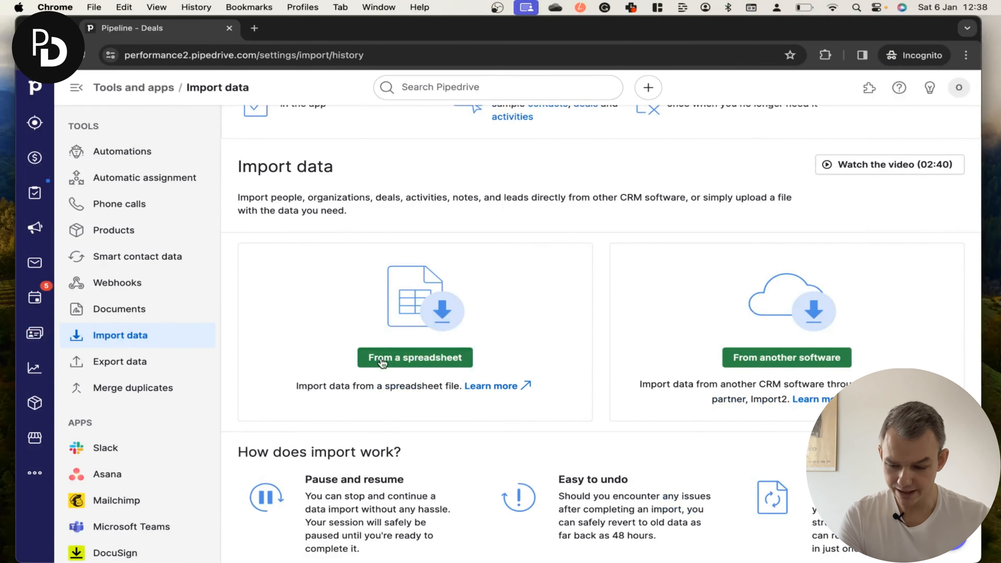
Return to Pipedrive in Chrome, start a data import from a spreadsheet and upload Pipedrive import.xlsx from the Desktop
left_click(410, 361)
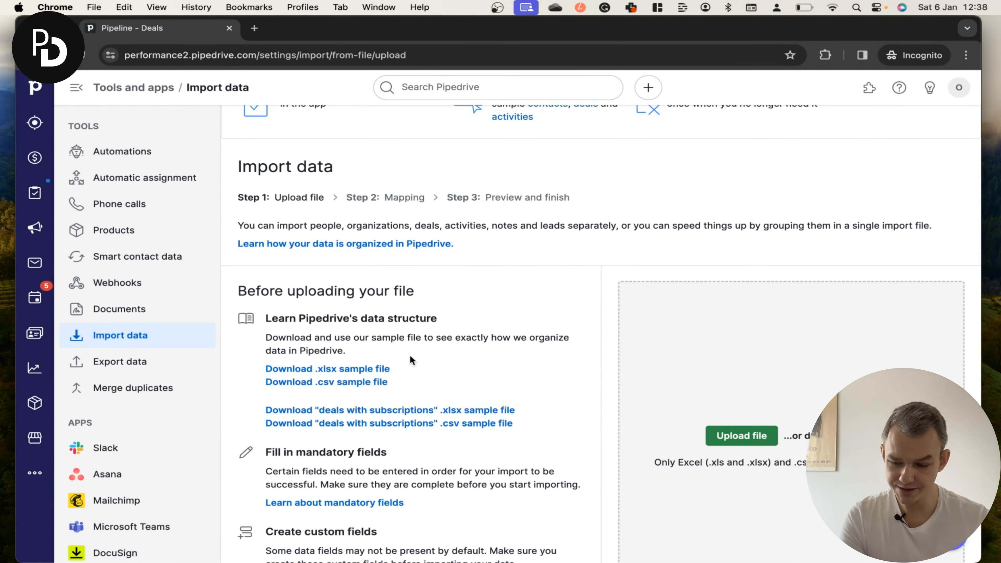
scroll(433, 325, "down", 3)
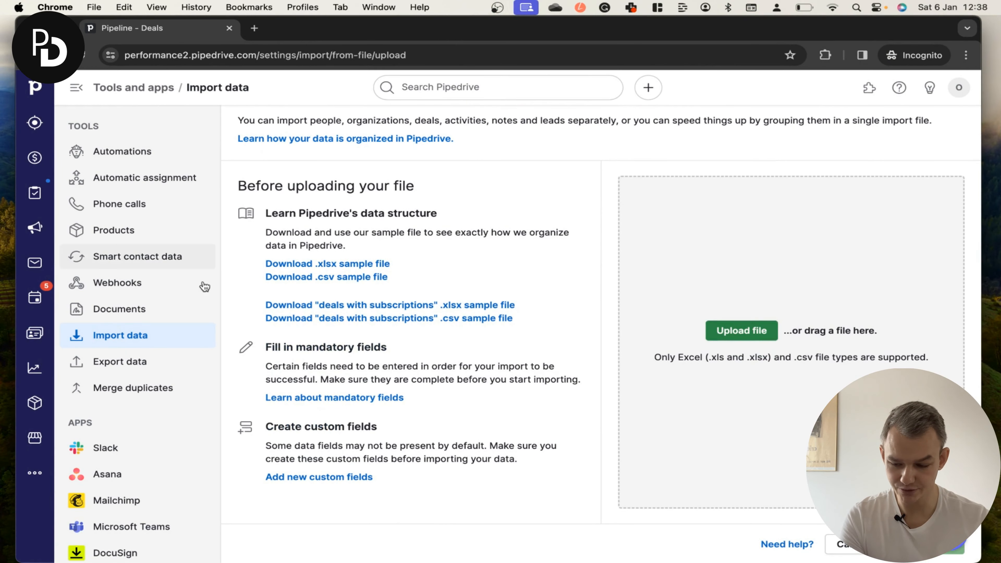
scroll(400, 231, "up", 3)
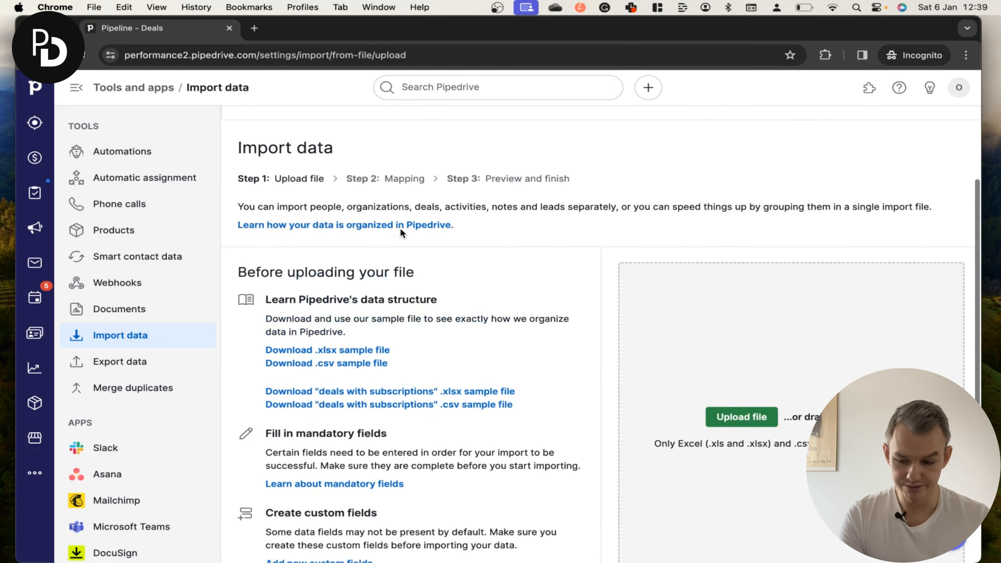
scroll(647, 360, "down", 3)
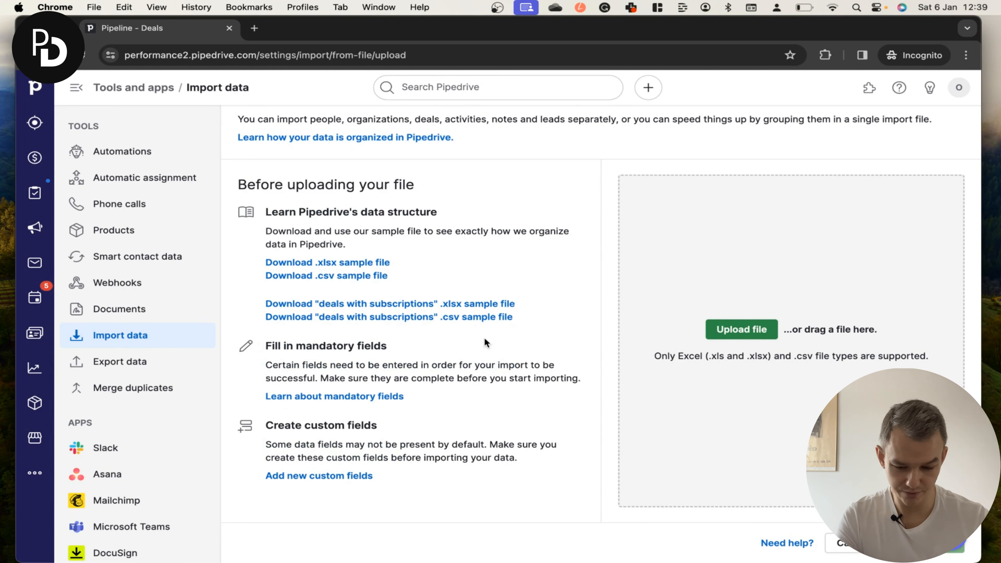
left_click(743, 331)
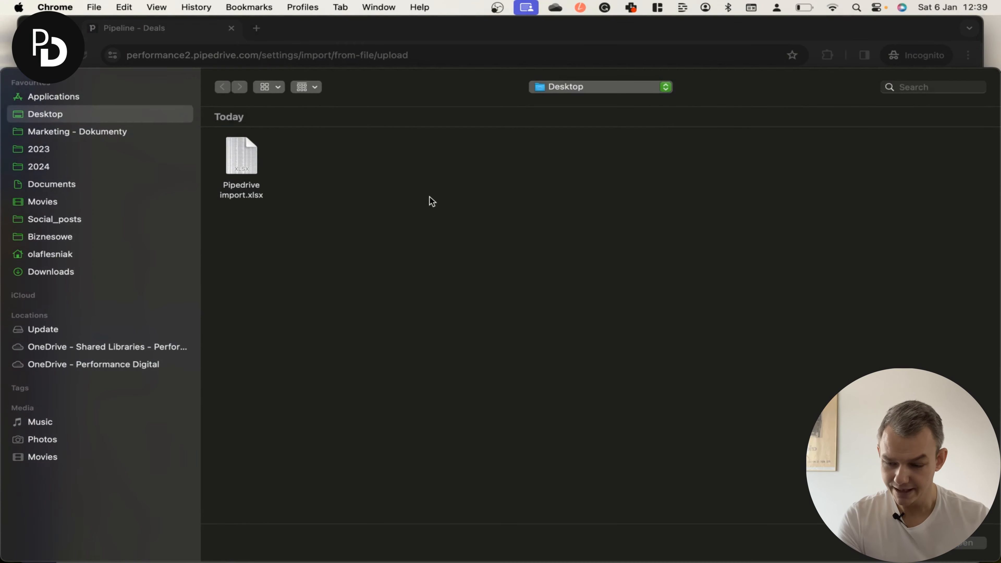
left_click(254, 170)
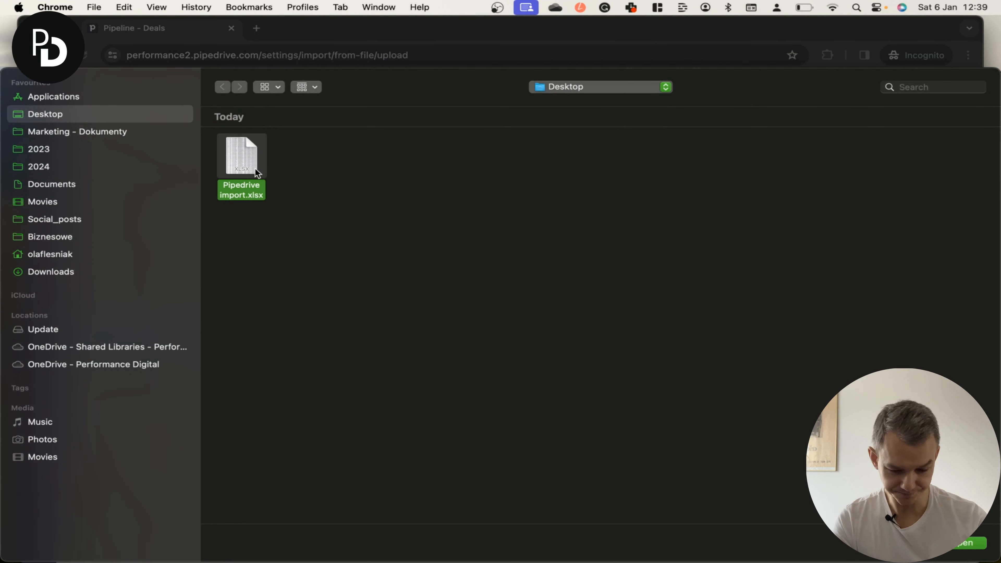
left_click(955, 546)
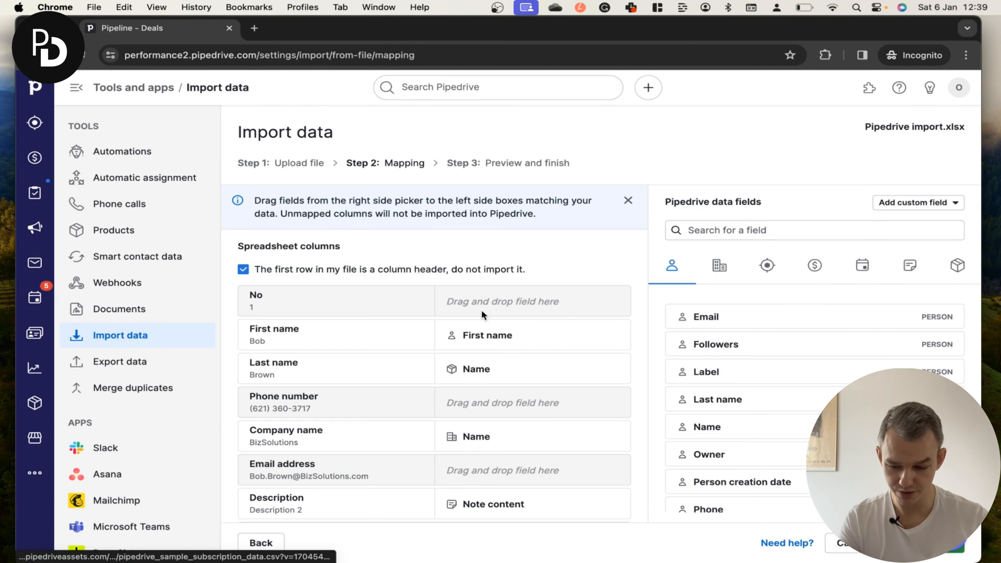
Examine the automatic mapping of every spreadsheet column, from No to Address, to the Pipedrive data fields
scroll(483, 315, "down", 3)
scroll(481, 310, "up", 3)
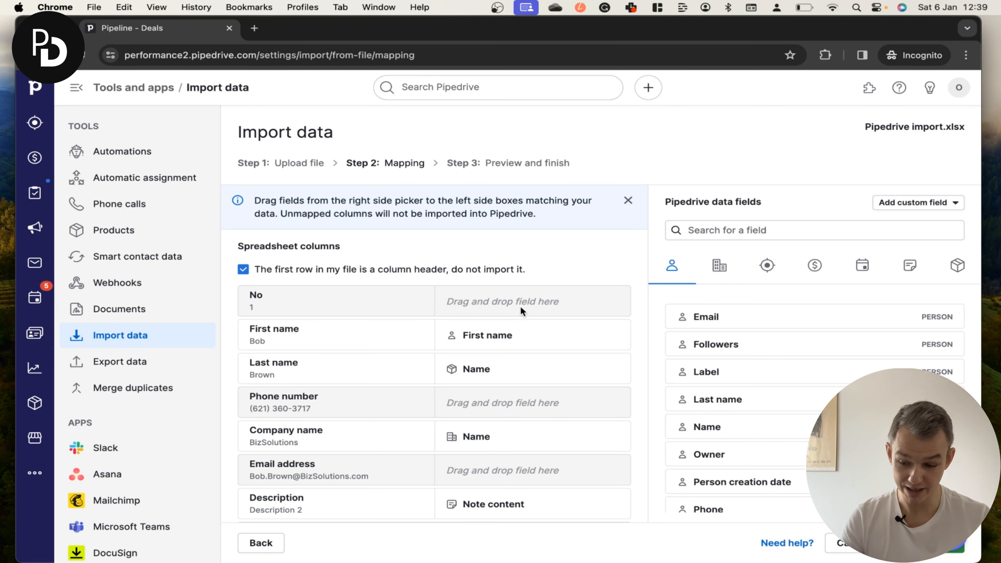
scroll(521, 307, "down", 2)
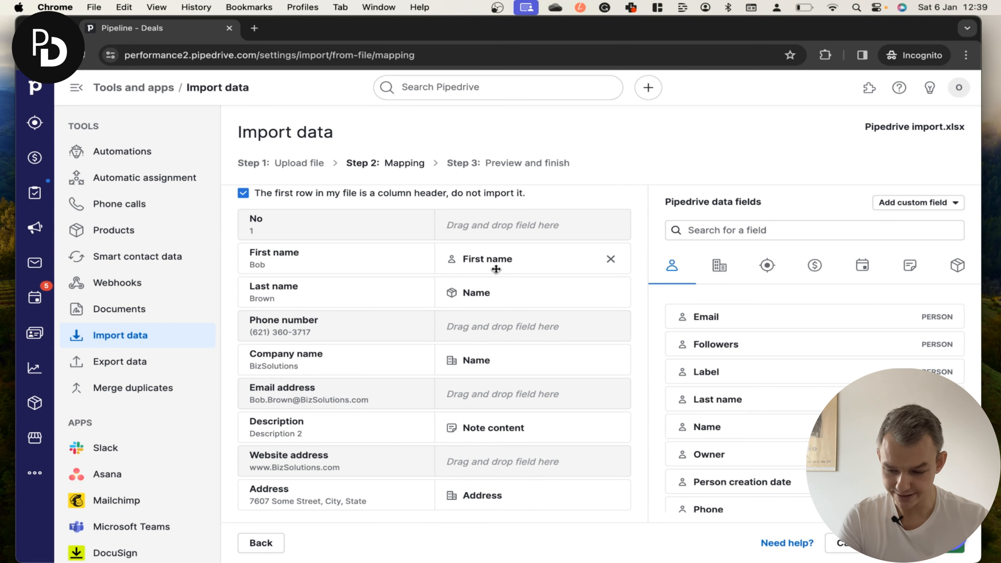
scroll(300, 276, "up", 2)
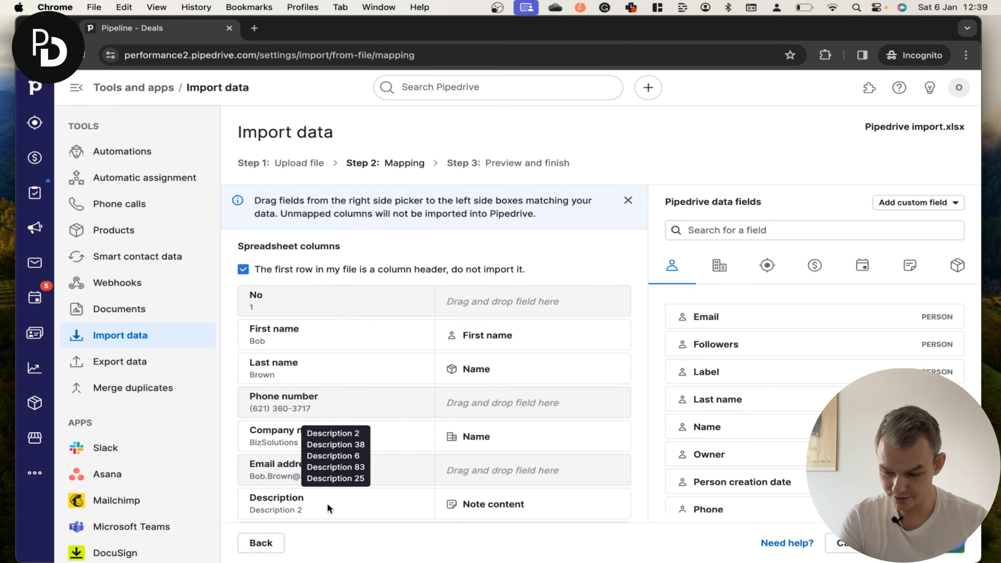
scroll(272, 445, "down", 2)
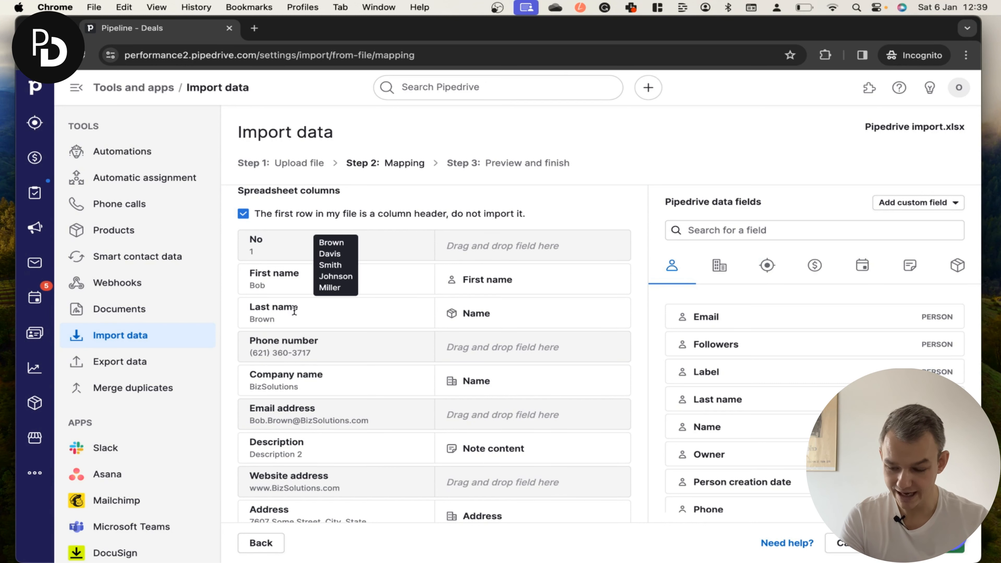
scroll(304, 403, "down", 1)
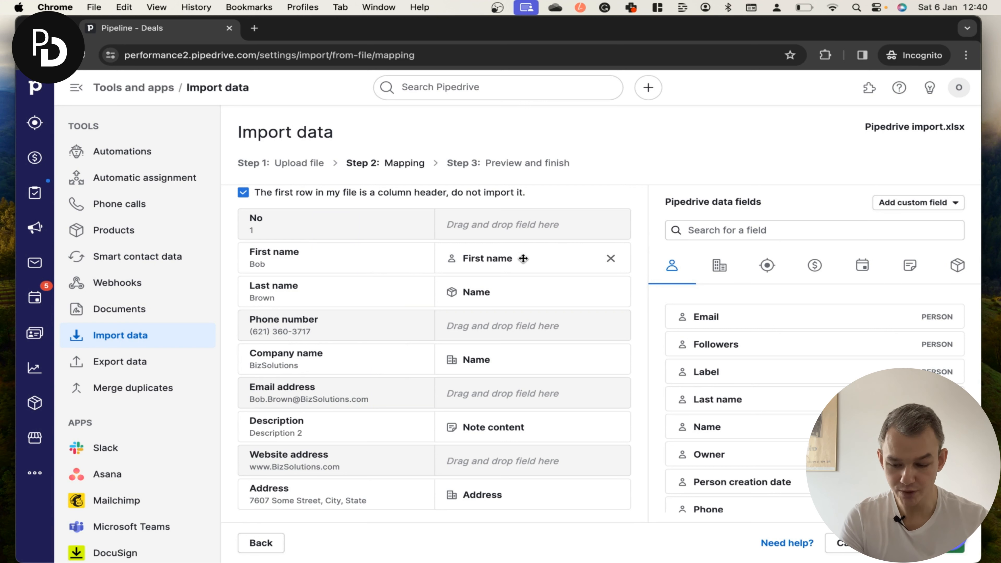
scroll(520, 258, "up", 3)
scroll(520, 305, "down", 3)
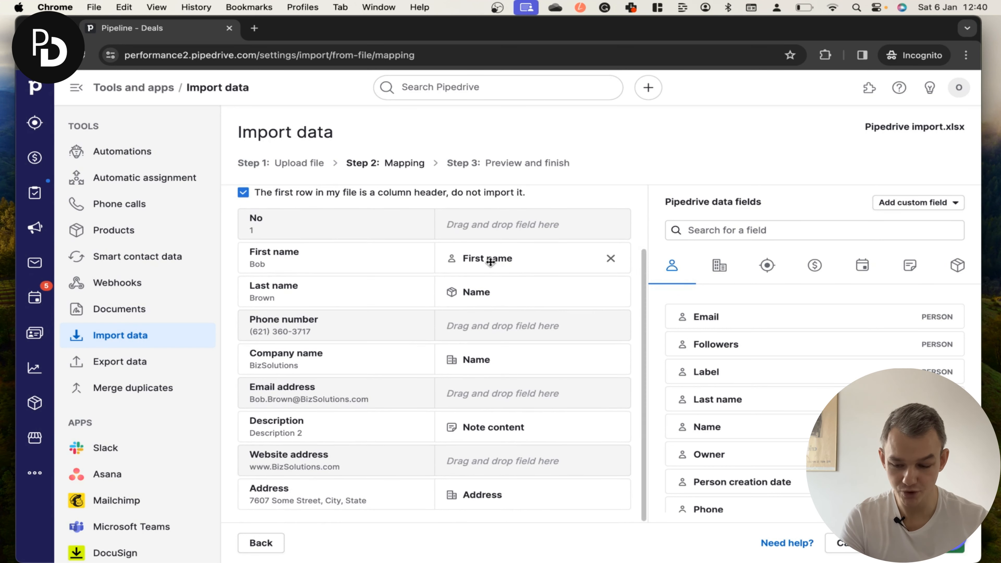
Remap the First name column to the person First name field and replace the Last name column's product Name mapping with the person Last name field
mouse_move(489, 258)
left_mouse_down()
mouse_move(544, 241)
mouse_move(510, 262)
mouse_move(532, 253)
mouse_move(484, 261)
mouse_move(502, 263)
left_mouse_up()
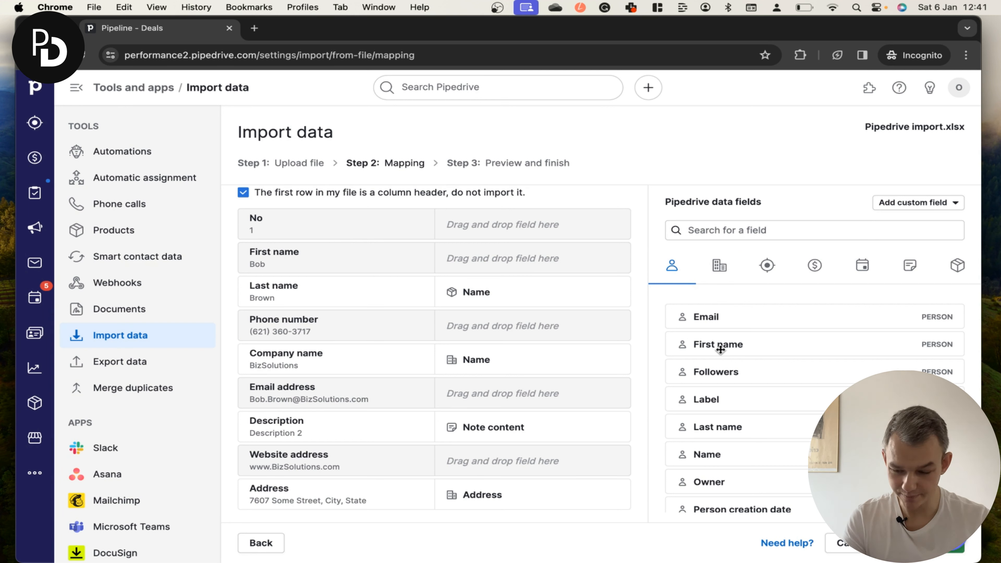
left_click_drag(723, 347, 490, 264)
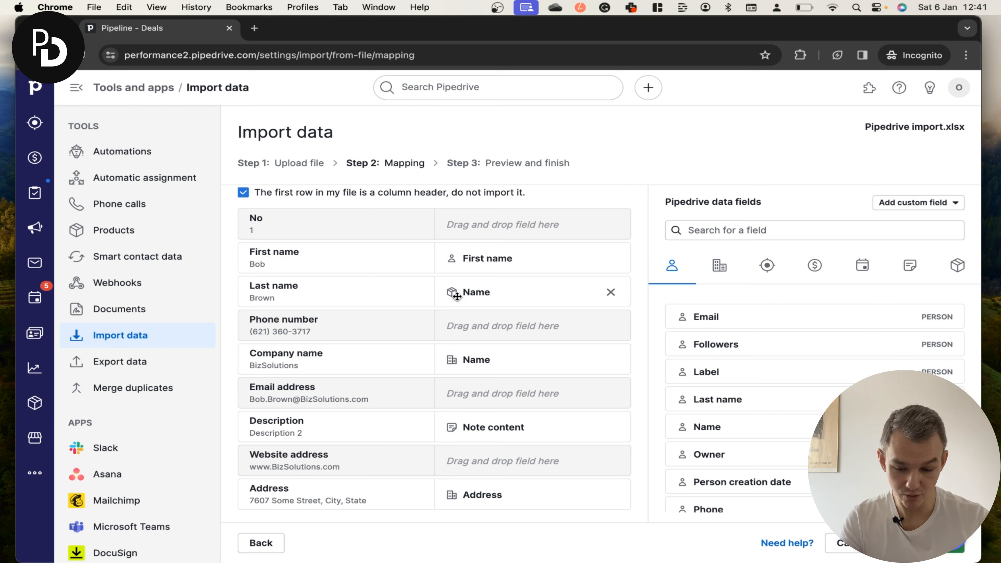
left_click(715, 271)
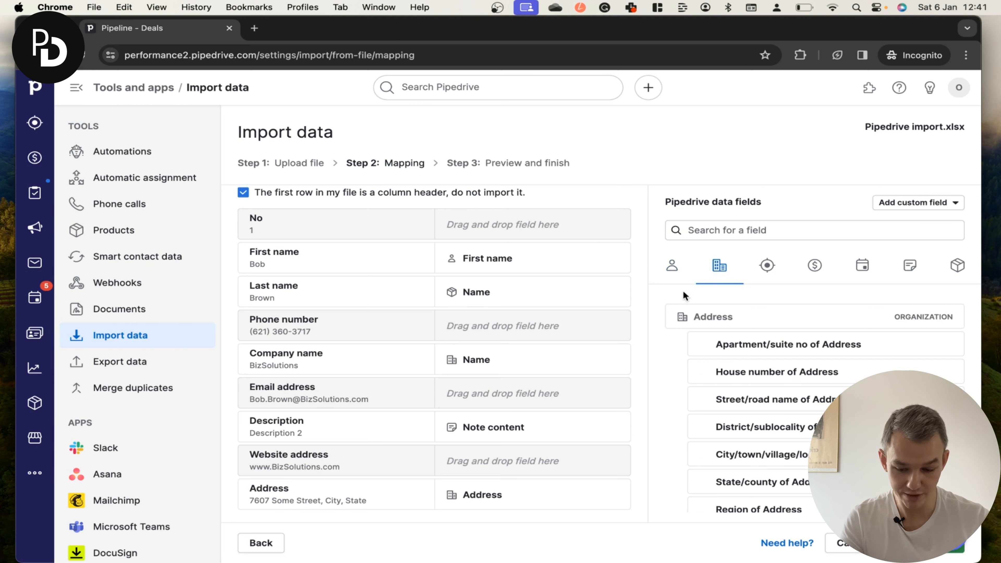
scroll(720, 337, "down", 5)
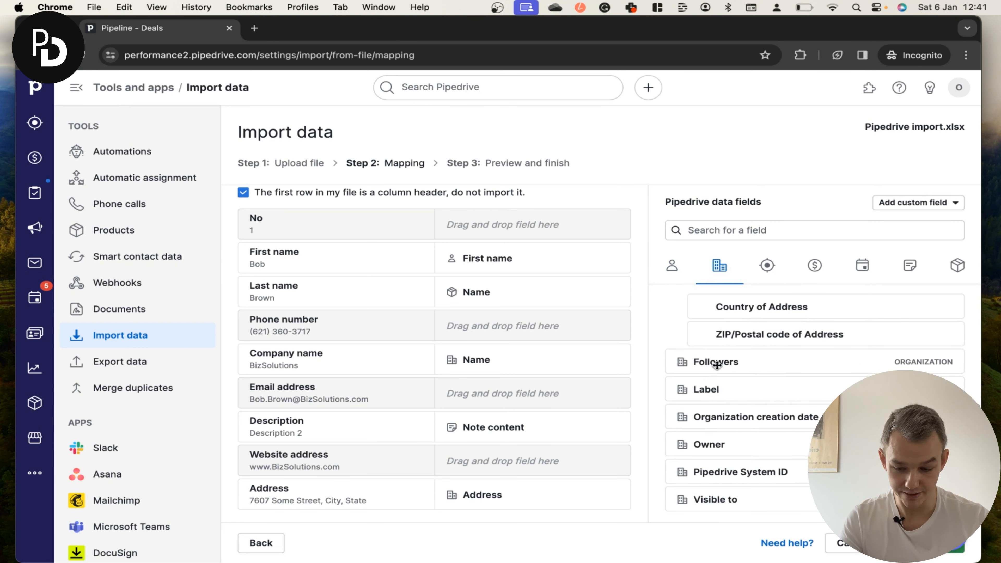
left_click(673, 265)
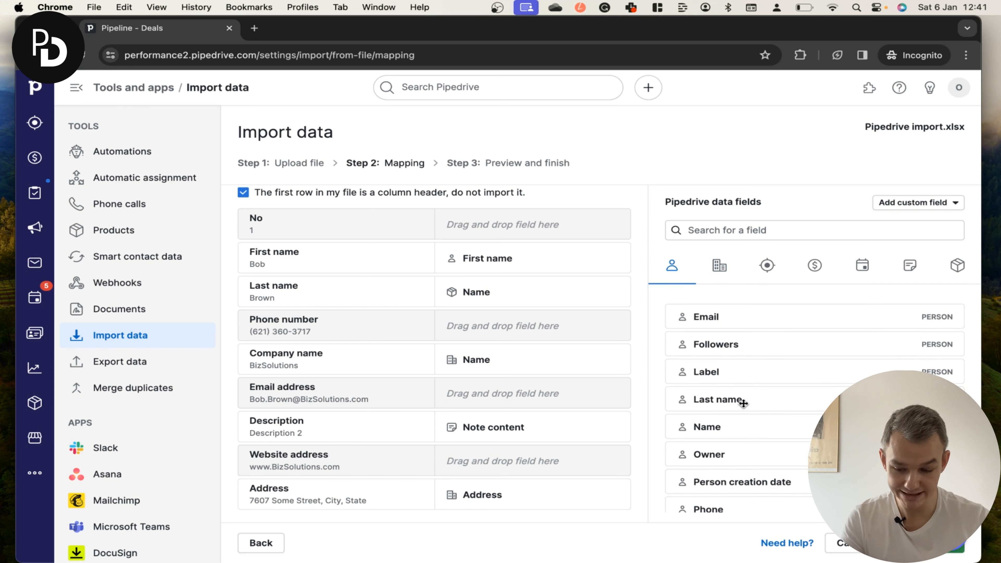
left_click(610, 293)
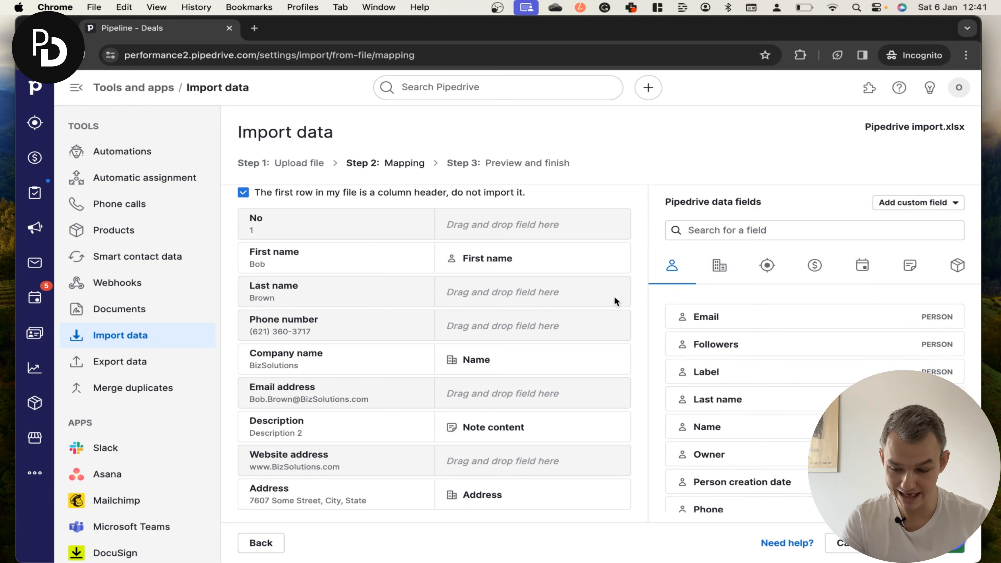
left_click_drag(707, 399, 484, 287)
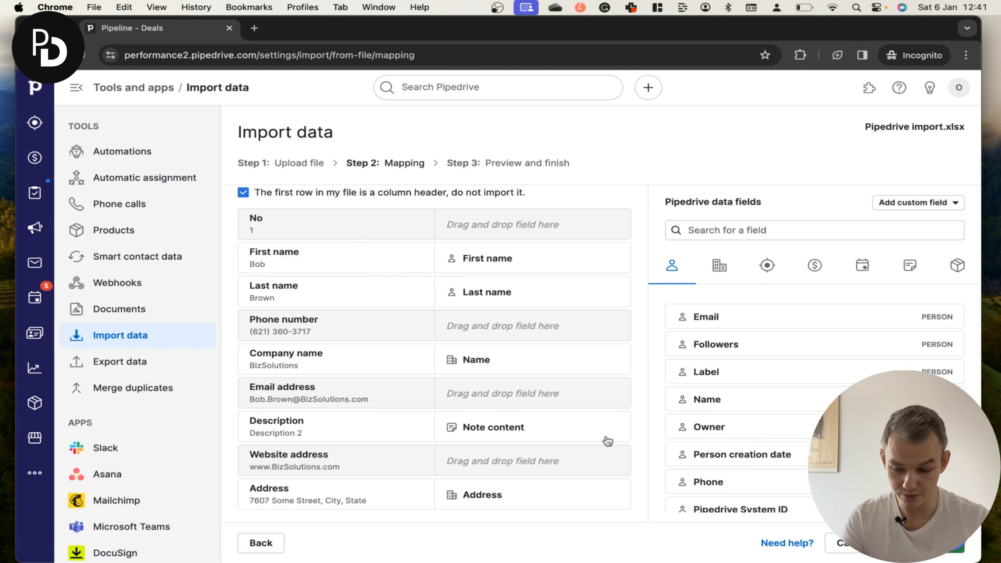
Map the Phone number column to the person Phone field and the Email address column to the person Email field
left_click_drag(705, 481, 477, 326)
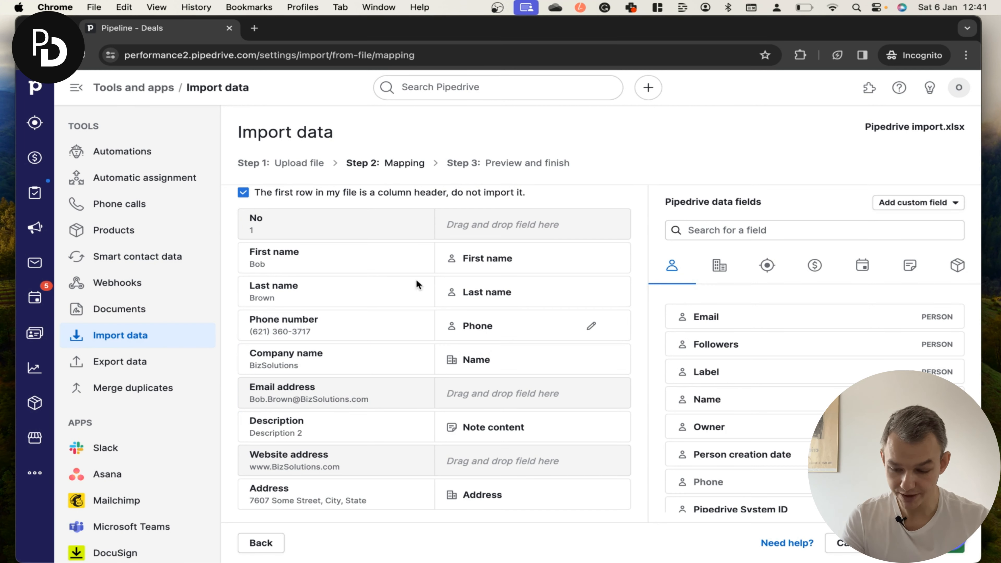
mouse_move(316, 364)
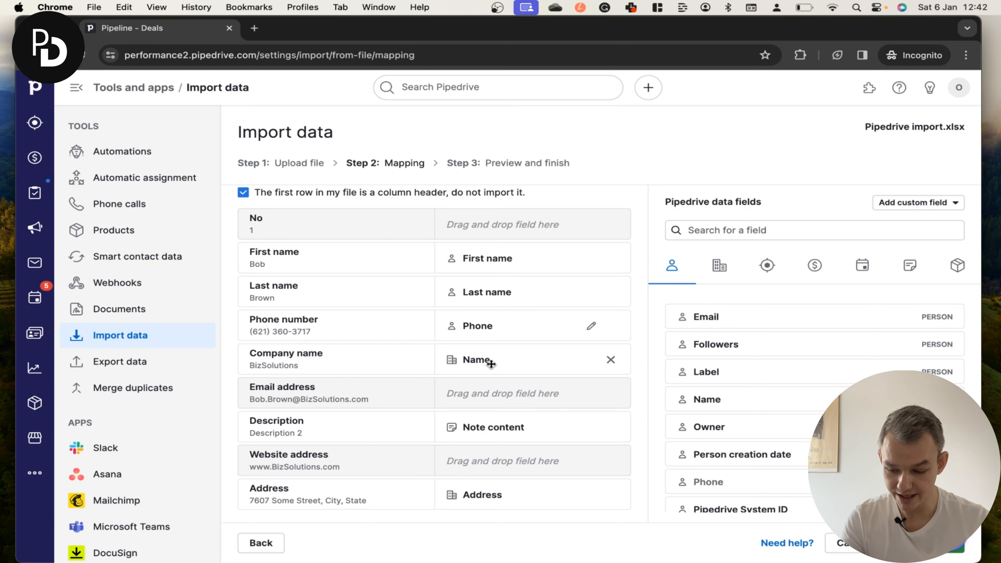
mouse_move(318, 397)
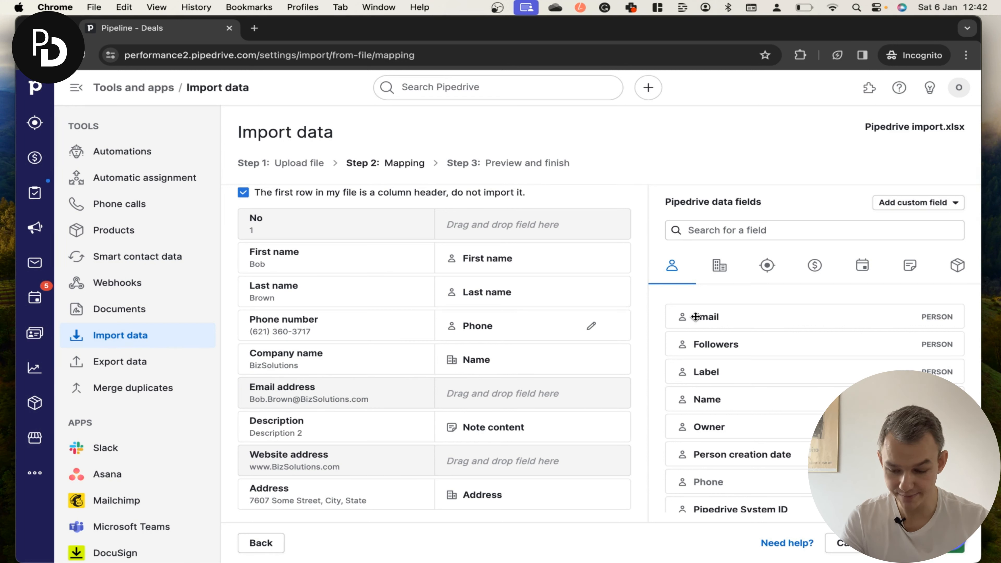
left_click_drag(683, 317, 459, 393)
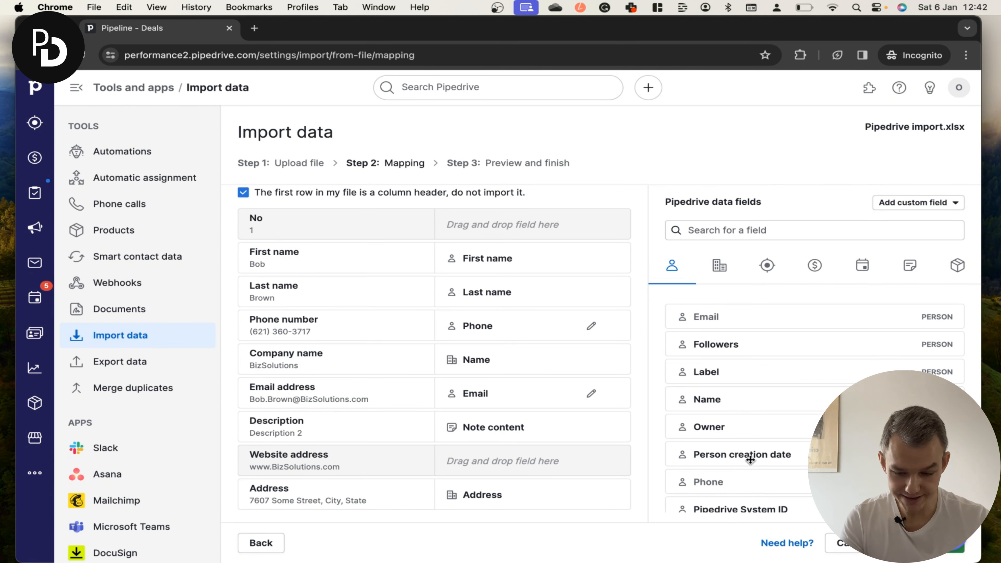
Look through the person and organization data fields for one that fits the unmapped Website address column
scroll(769, 458, "down", 1)
scroll(739, 414, "up", 1)
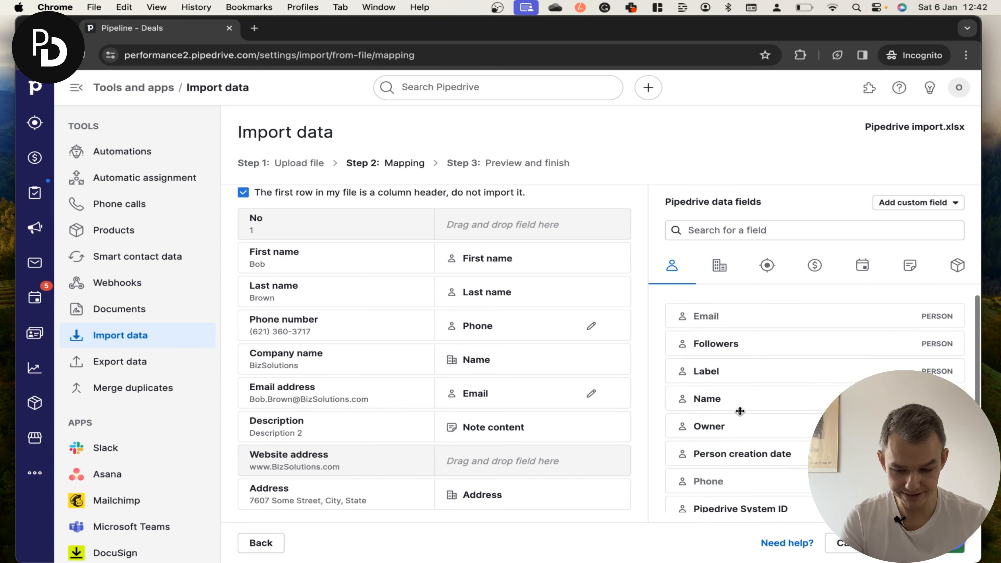
scroll(740, 411, "down", 1)
left_click(720, 265)
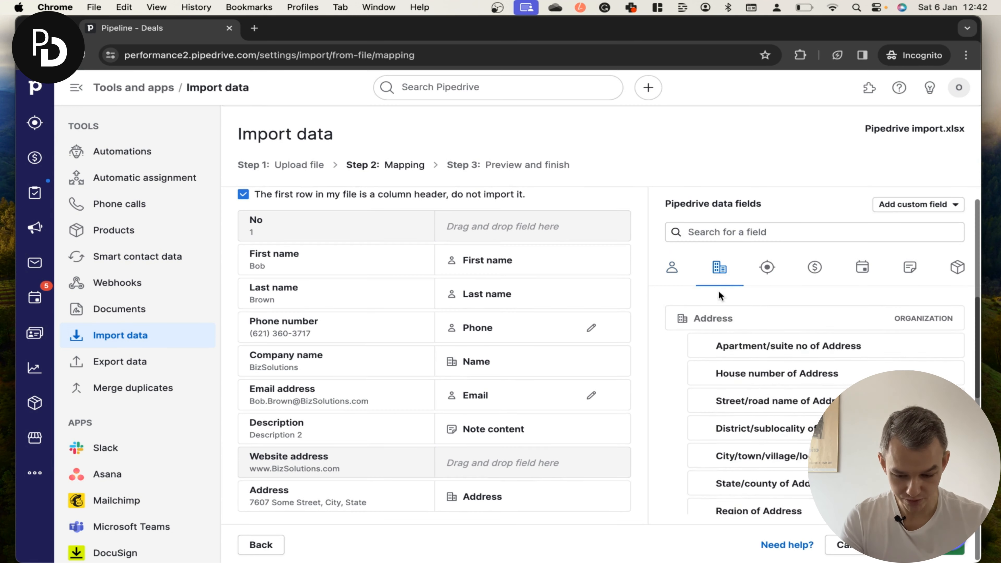
scroll(804, 410, "down", 6)
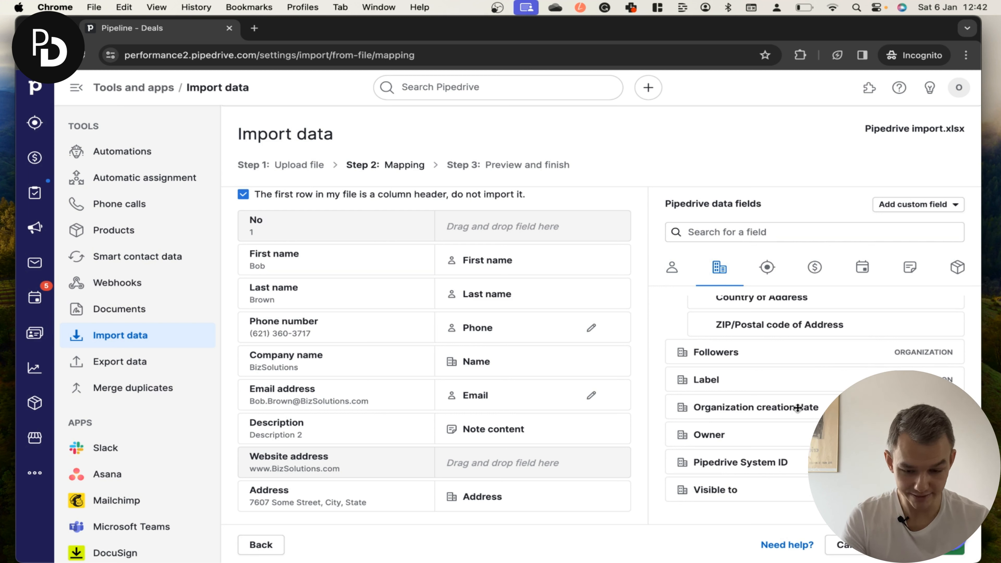
scroll(786, 400, "up", 6)
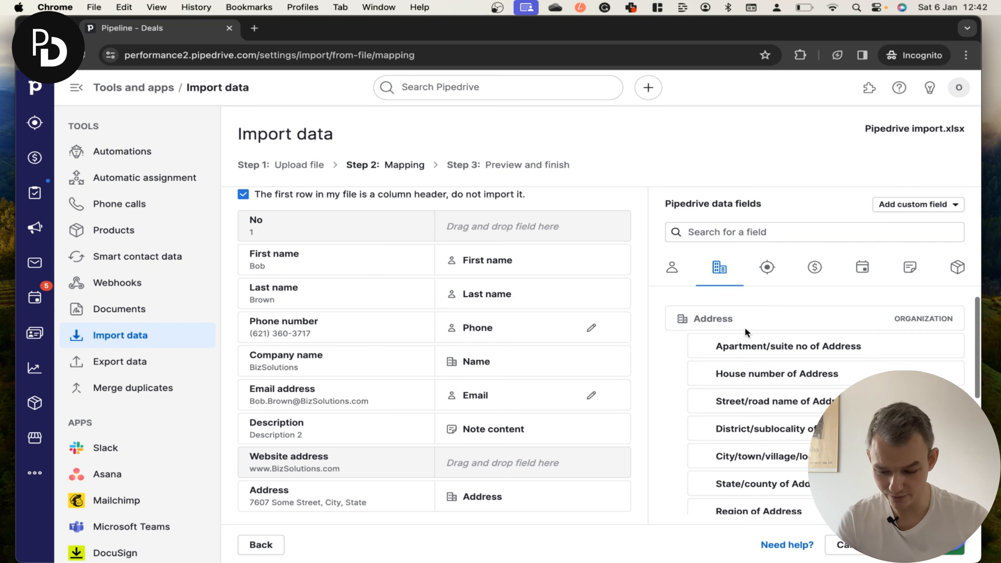
mouse_move(602, 364)
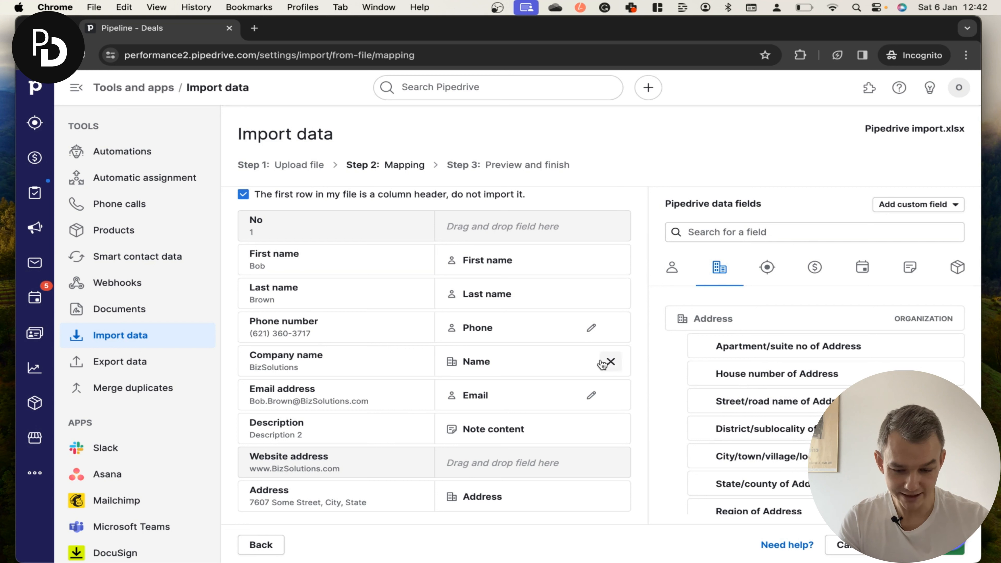
Add a custom organization field named Website address with the Text field type
left_click(921, 212)
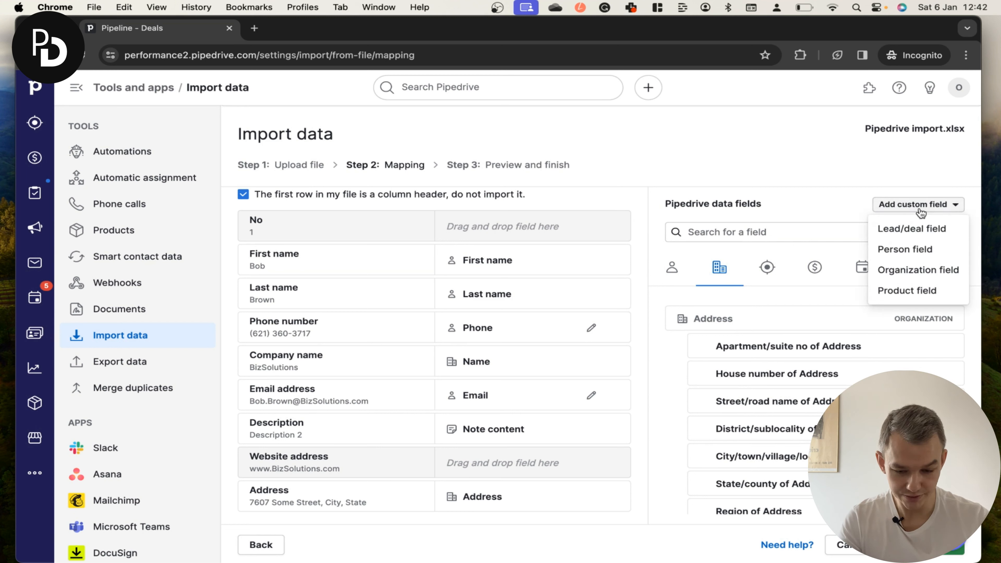
left_click(892, 271)
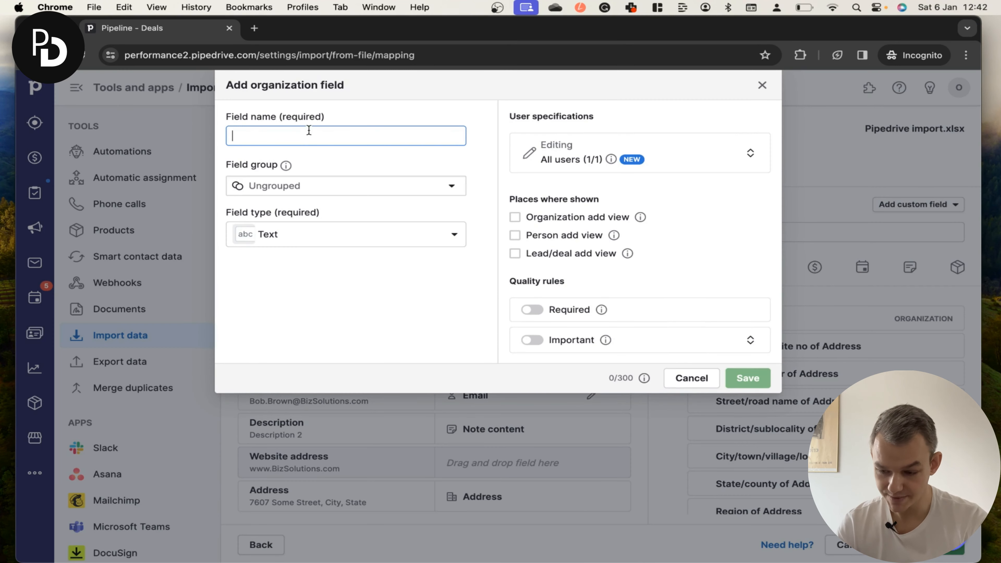
type("Website addr")
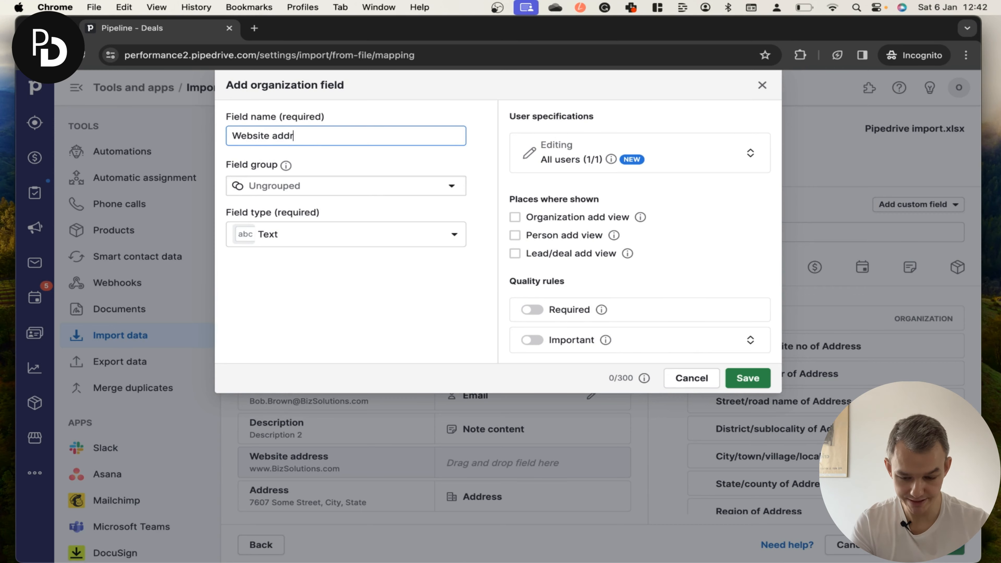
left_click(740, 382)
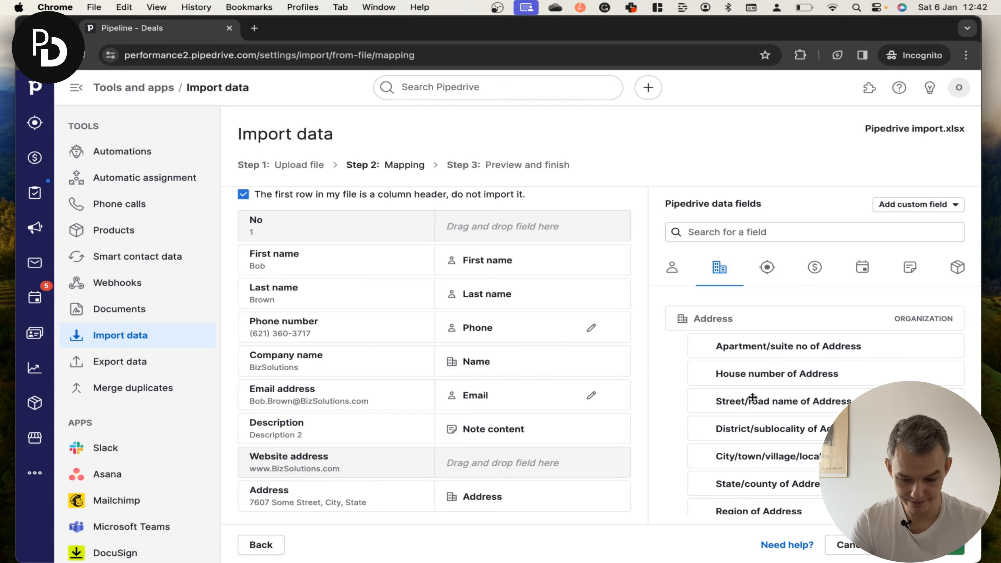
Map the spreadsheet's Website address column to the custom organization field Website address
scroll(727, 367, "down", 4)
scroll(726, 367, "down", 3)
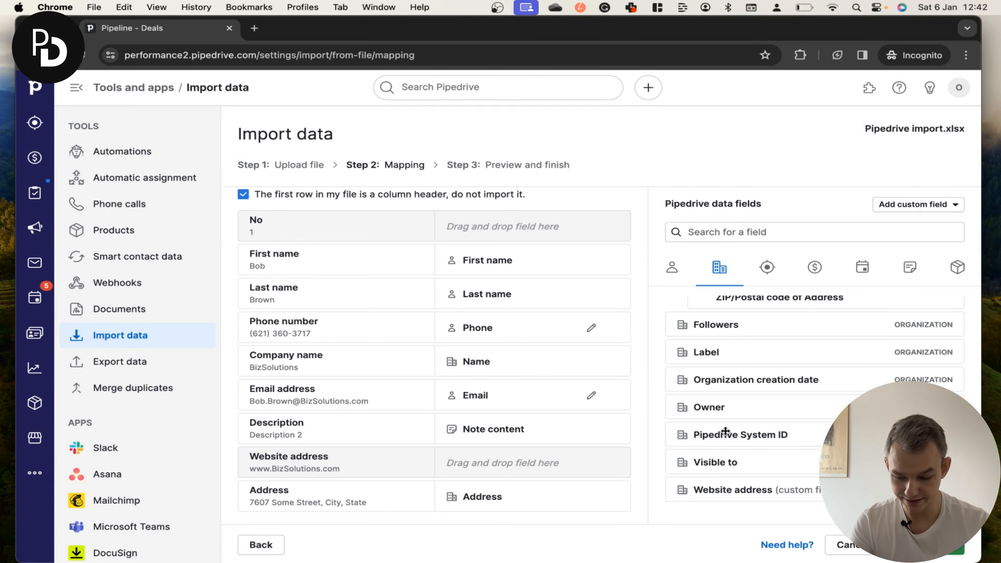
left_click_drag(714, 489, 485, 467)
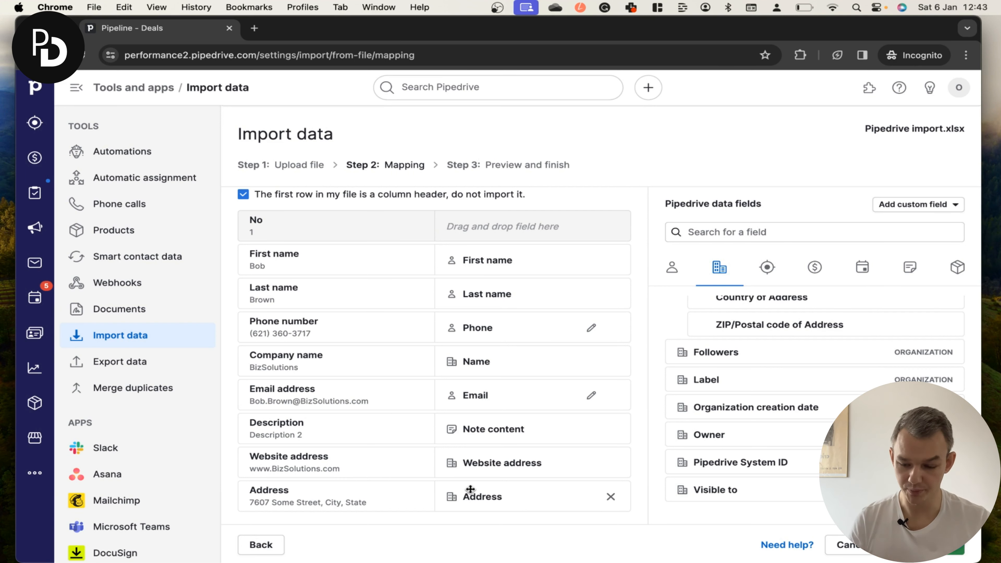
Review the complete column mapping, leaving the No column unmapped, and proceed to the import preview
scroll(473, 425, "up", 2)
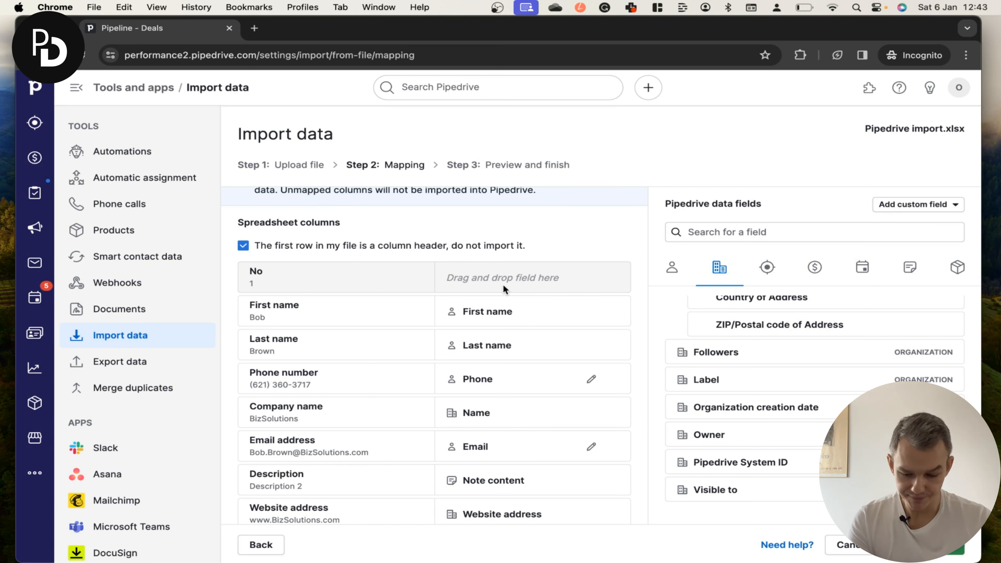
scroll(524, 319, "down", 2)
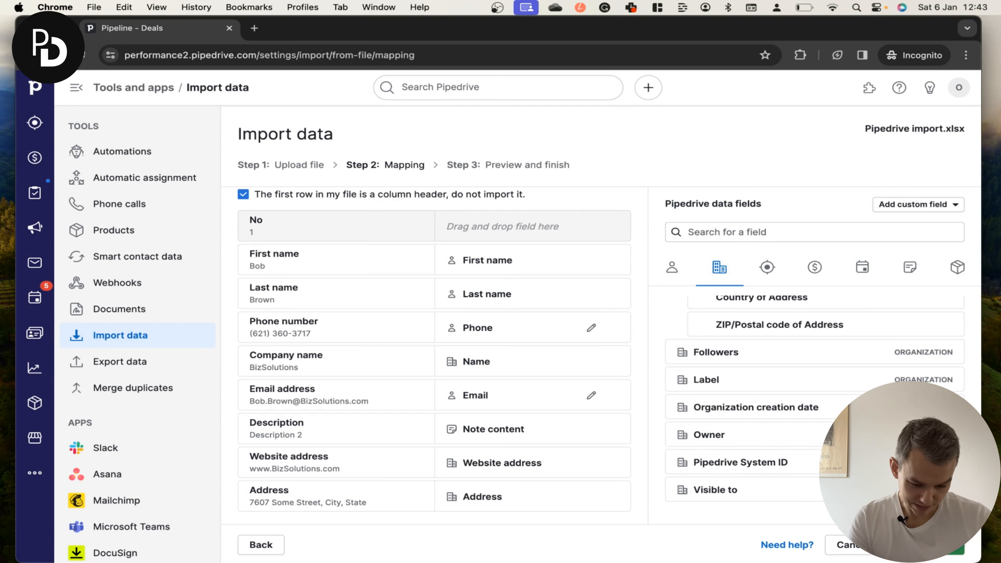
left_click(947, 545)
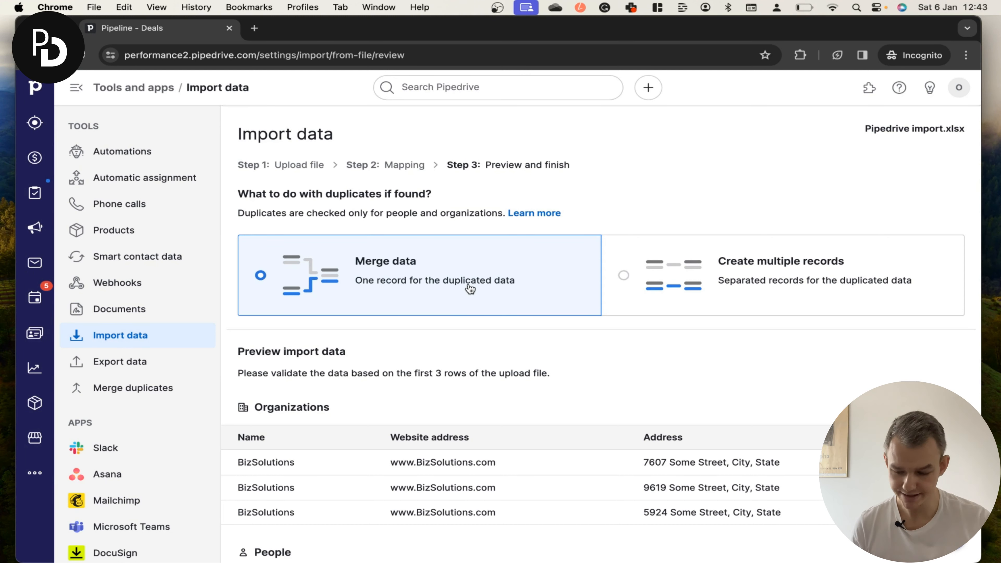
Check the previewed organizations and people, set duplicate handling to Create multiple records, and start the import
scroll(488, 317, "down", 3)
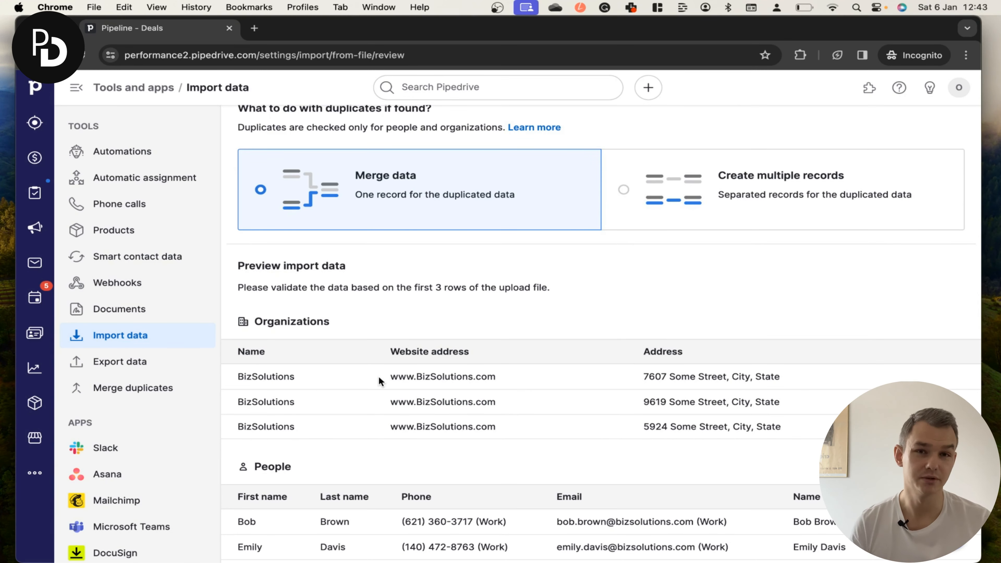
scroll(475, 340, "up", 2)
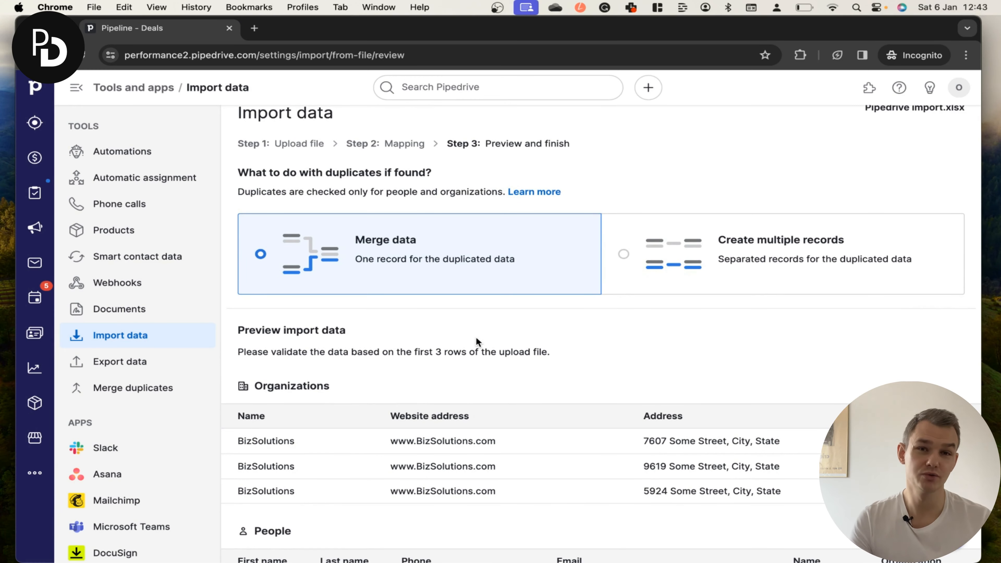
left_click(714, 264)
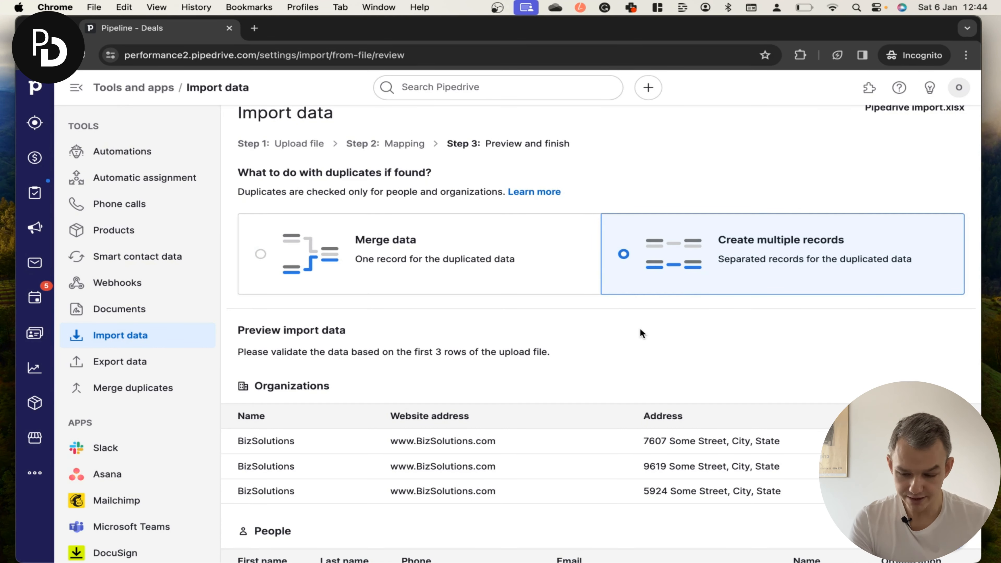
scroll(641, 331, "down", 7)
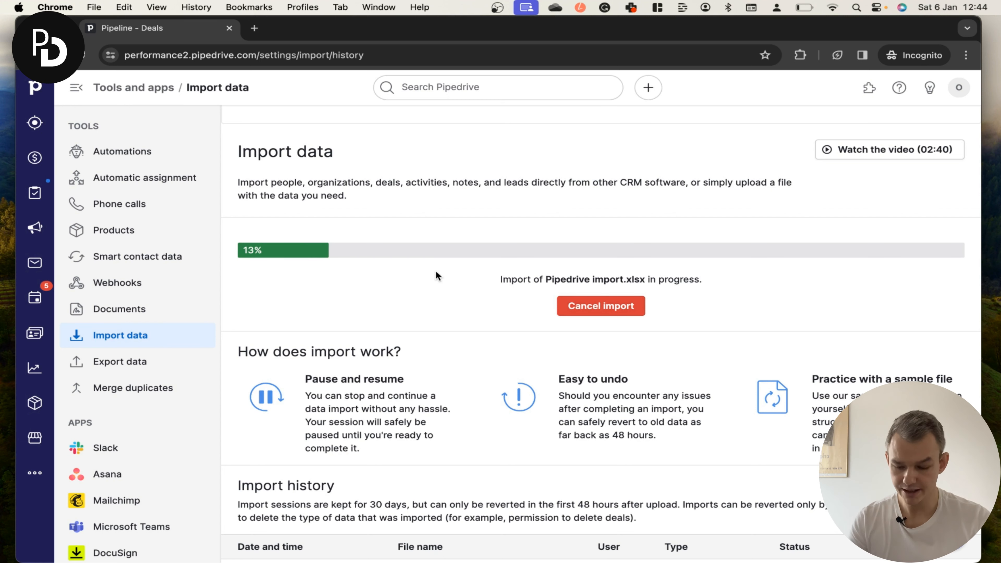
Follow the import of Pipedrive import.xlsx until it completes, and examine its result summary and the import history
scroll(435, 270, "down", 2)
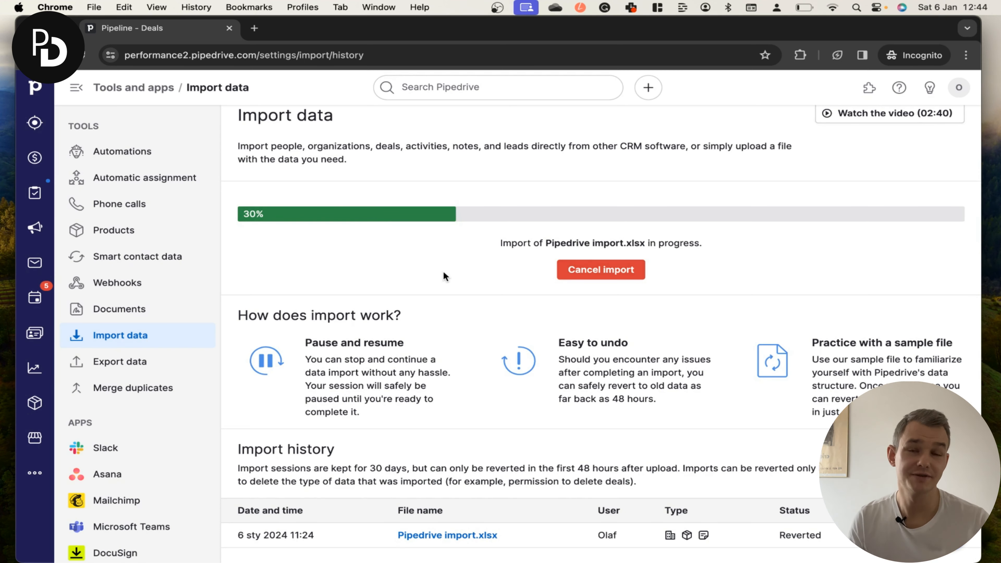
scroll(443, 271, "up", 2)
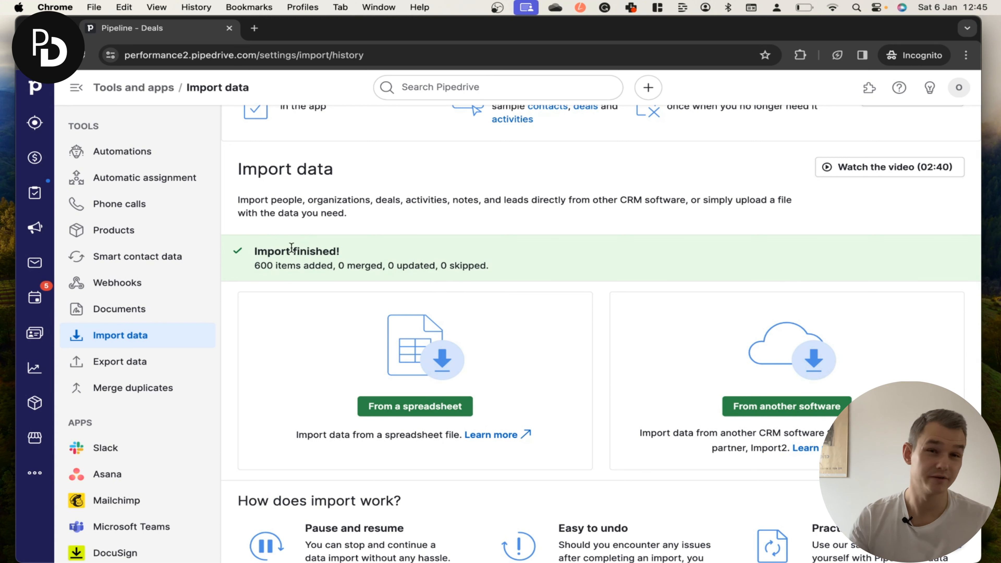
left_click_drag(254, 251, 530, 291)
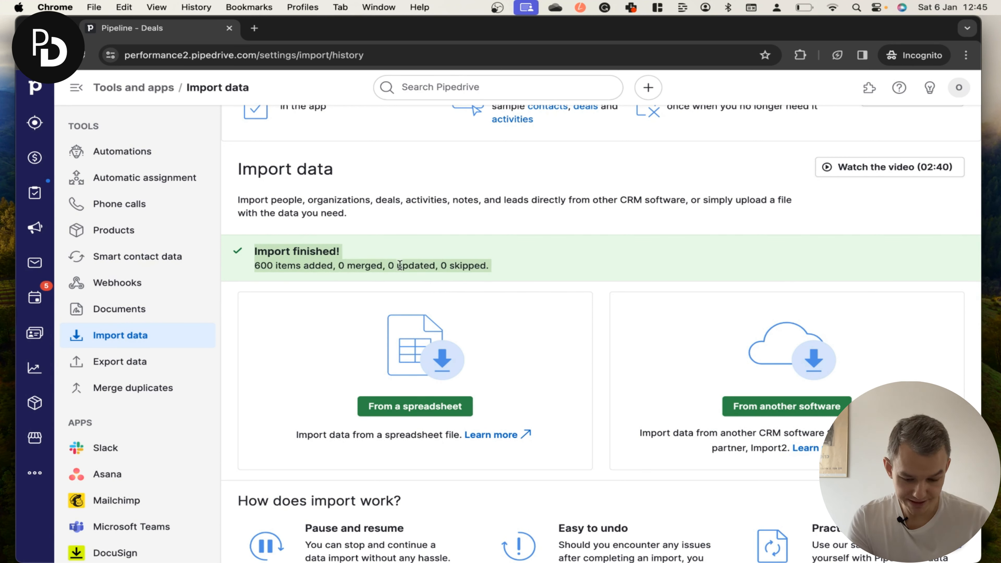
left_click(300, 266)
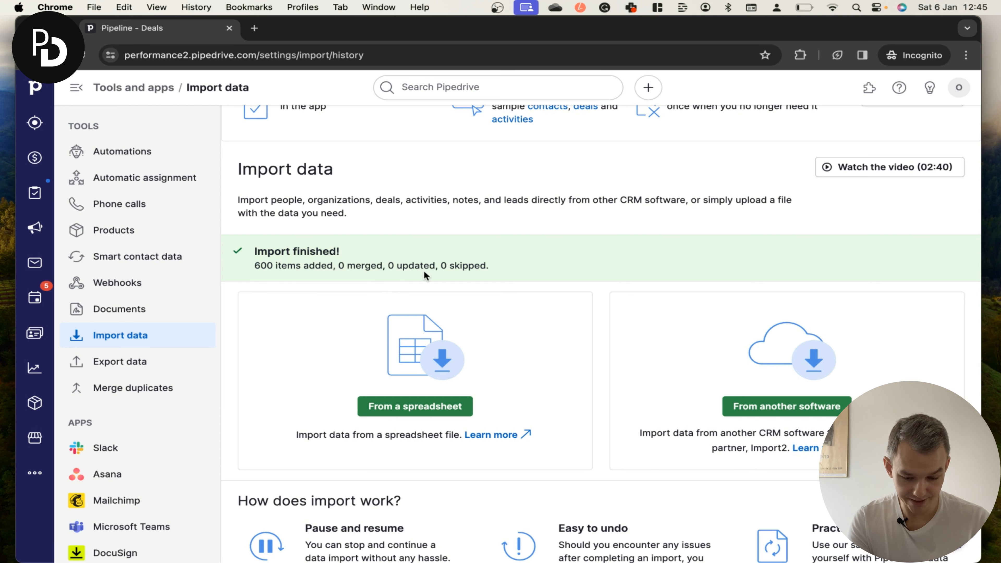
scroll(475, 279, "down", 3)
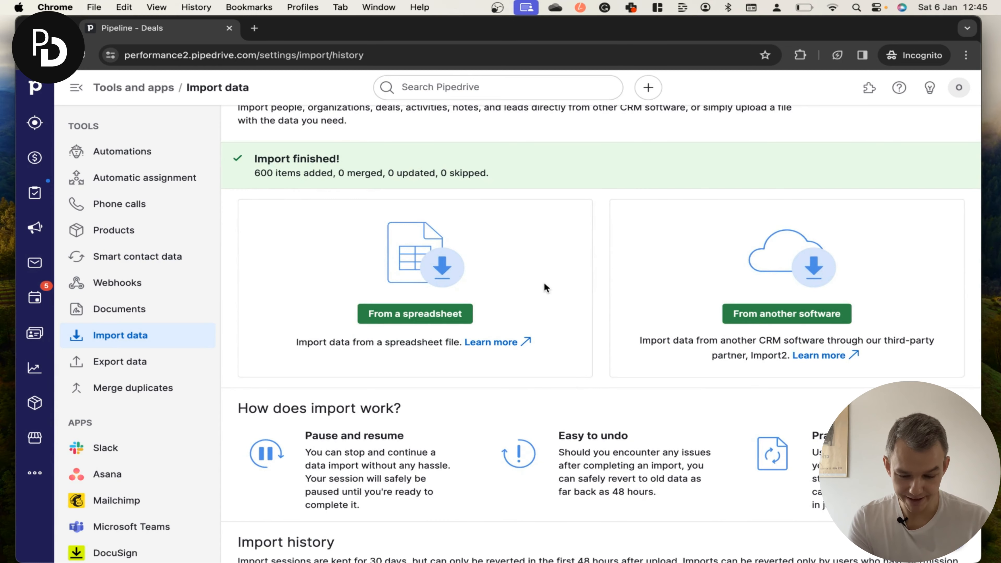
scroll(544, 286, "down", 4)
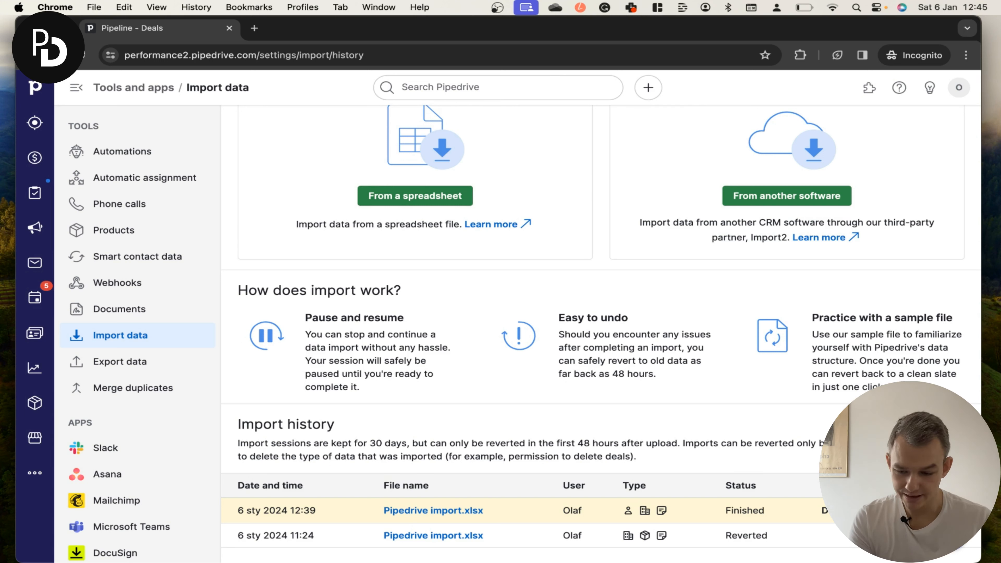
scroll(493, 244, "up", 10)
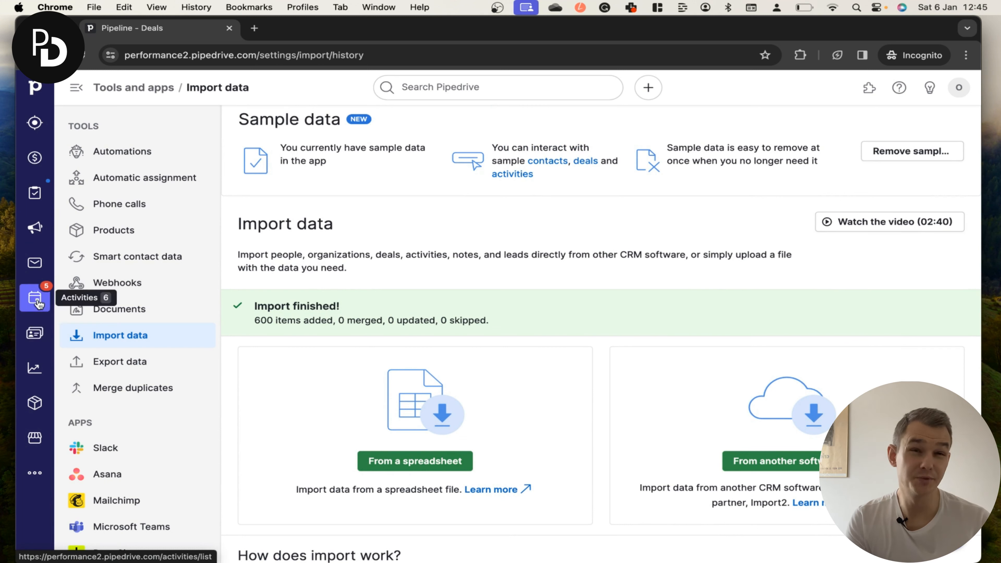
Examine the imported contacts in the People list, including their organization, email, phone and deal columns, and open the BizSolutions organization
left_click(34, 334)
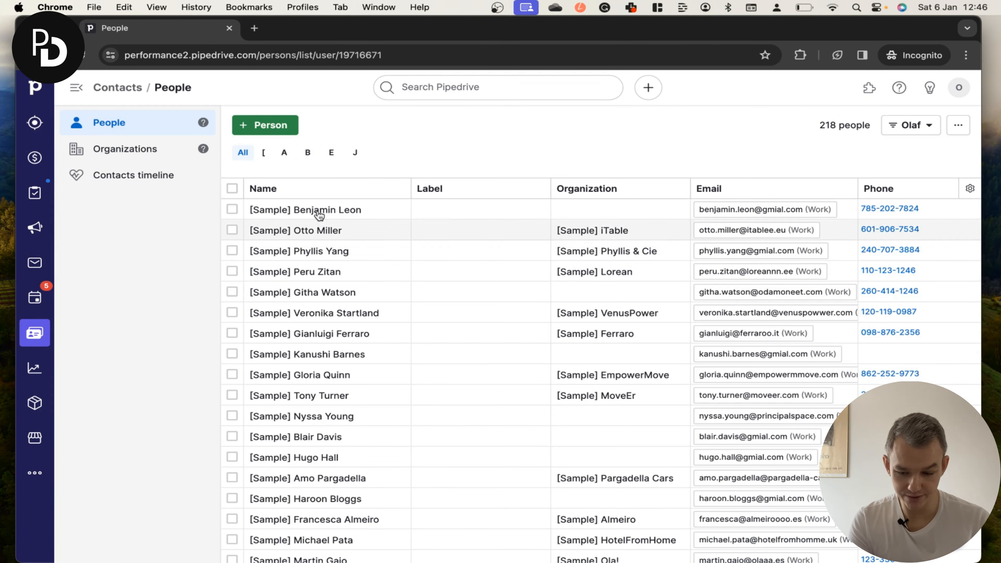
scroll(329, 359, "down", 15)
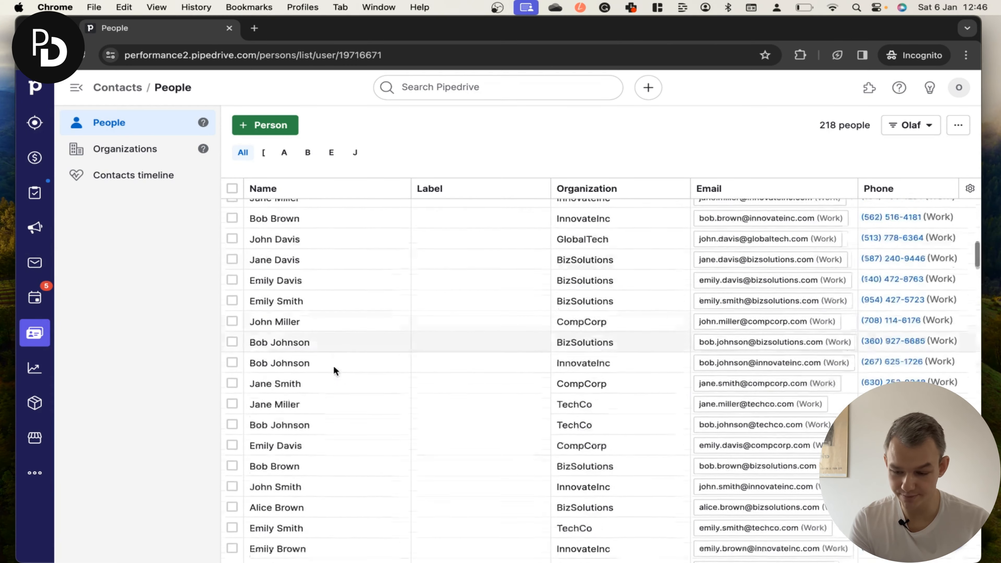
scroll(333, 365, "up", 10)
scroll(333, 365, "up", 3)
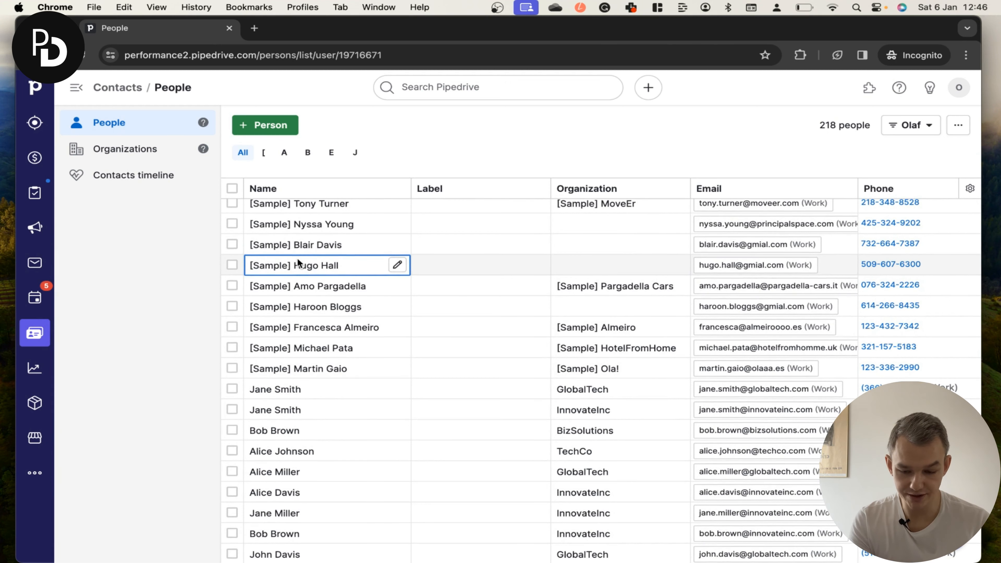
scroll(297, 261, "down", 5)
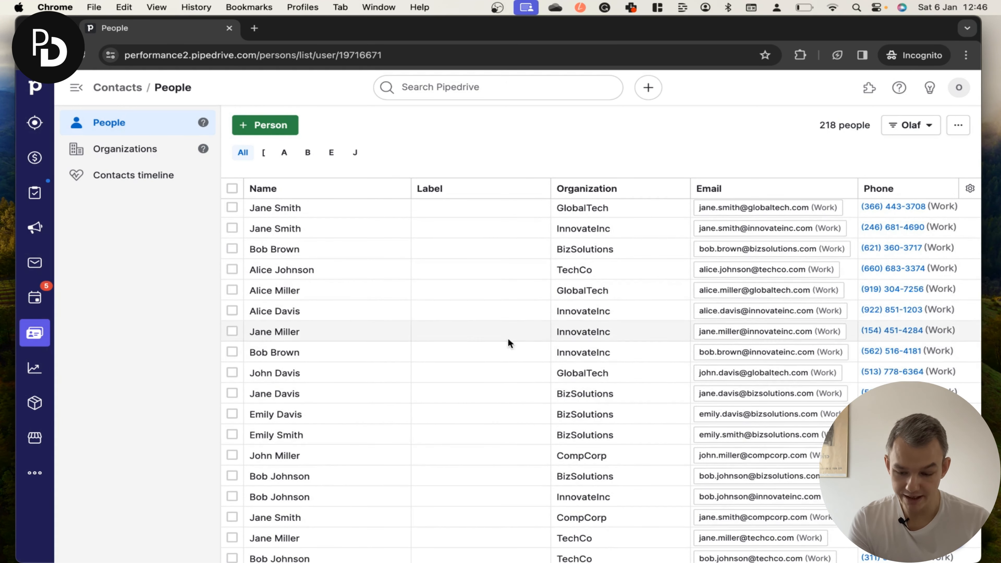
scroll(512, 345, "down", 4)
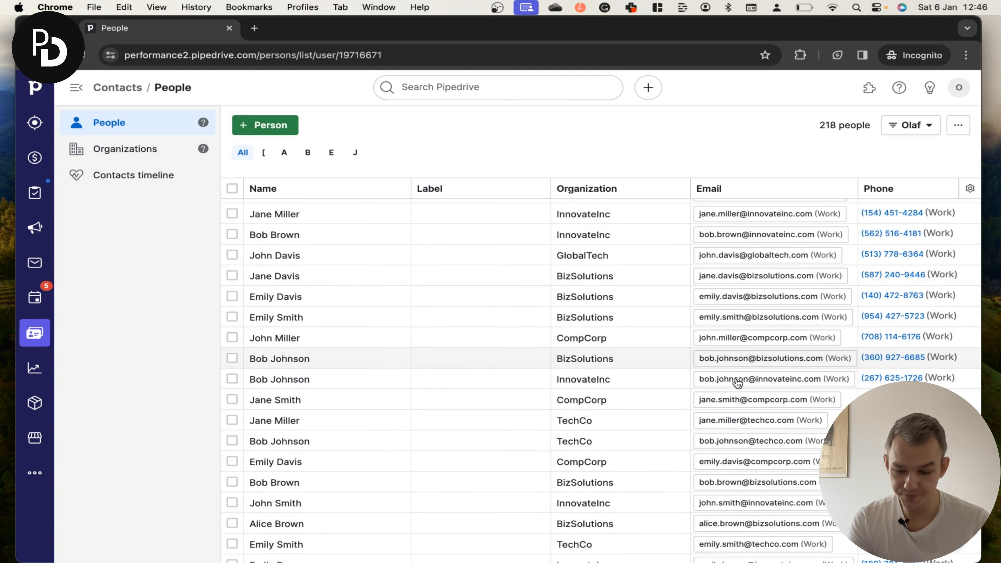
scroll(617, 365, "right", 5)
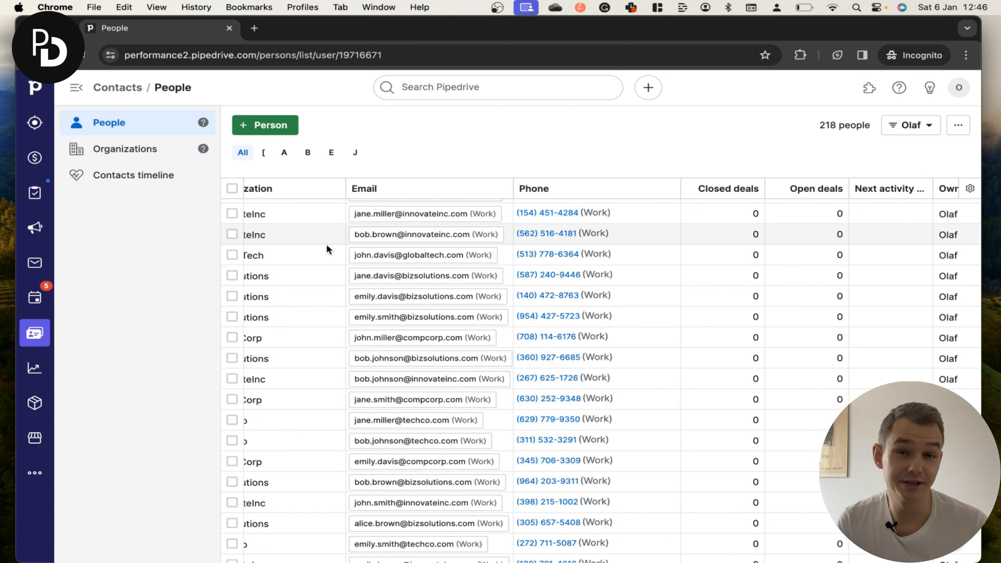
scroll(355, 253, "left", 3)
scroll(671, 215, "right", 2)
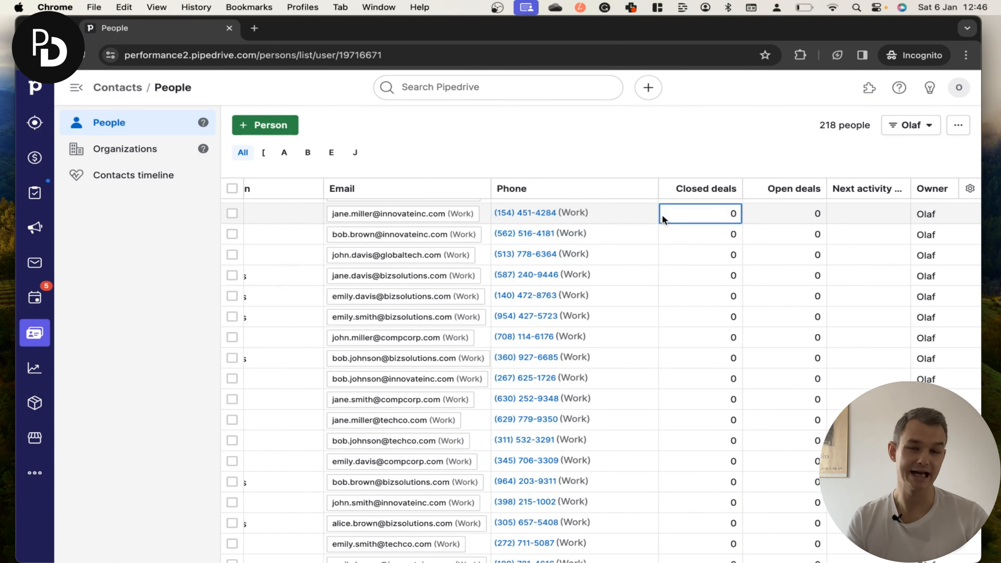
scroll(407, 339, "left", 6)
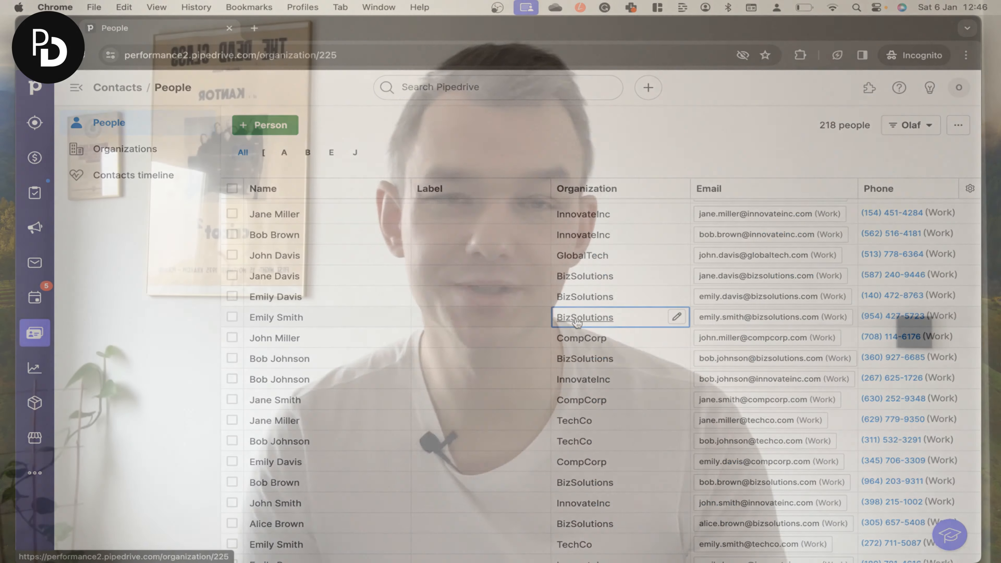
left_click(585, 318)
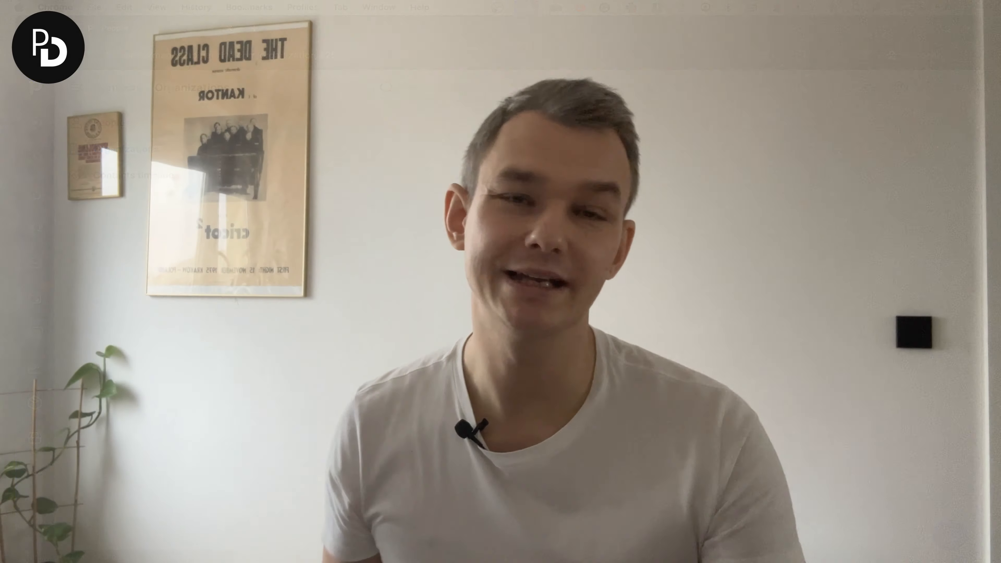